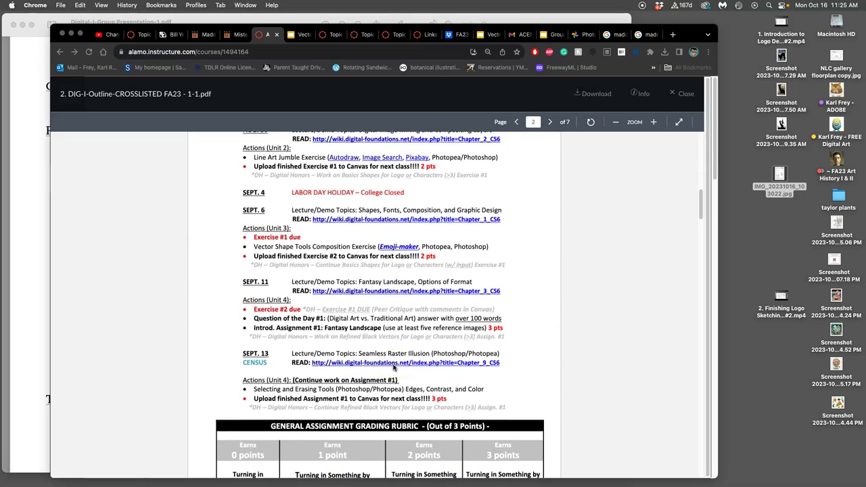
- Scroll through the current Canvas page to review its content
scroll(395, 367, down, 12)
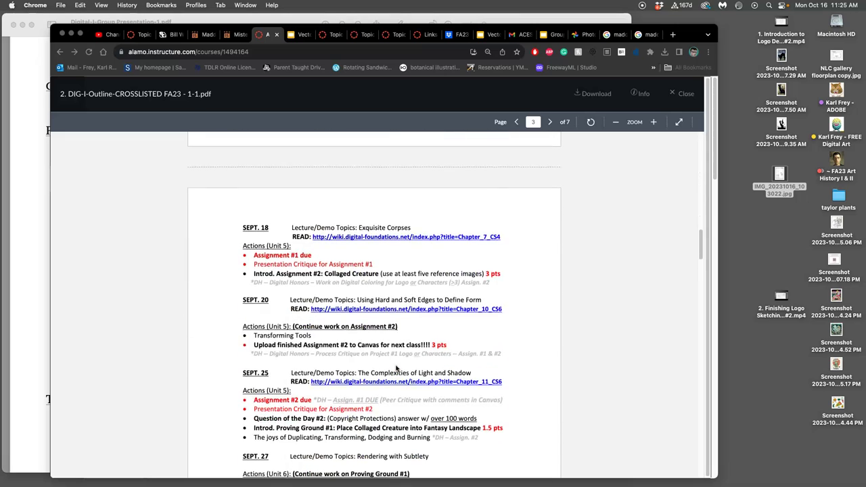
scroll(397, 368, down, 5)
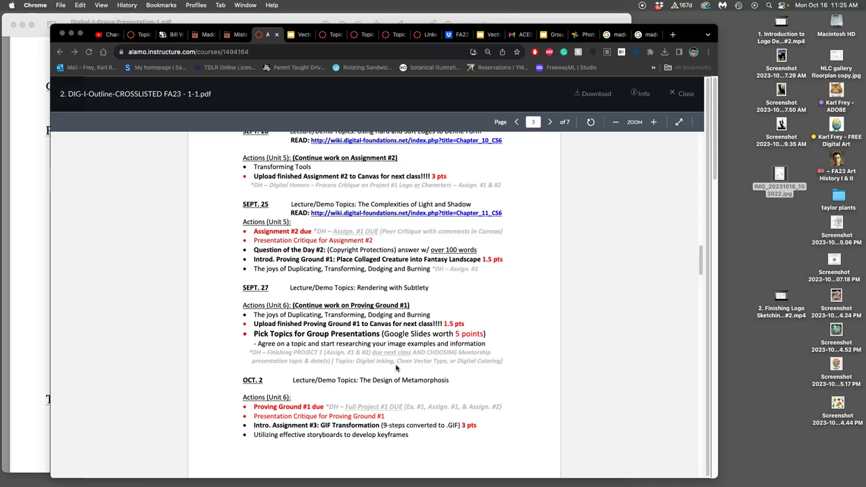
scroll(396, 368, down, 5)
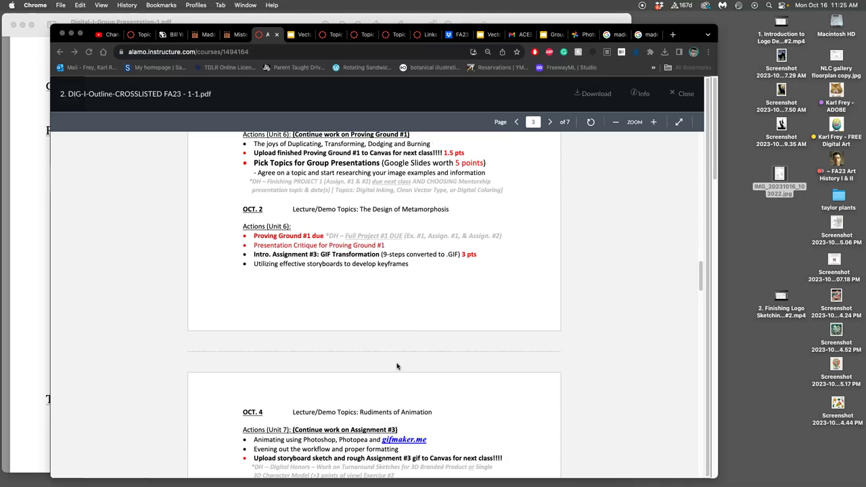
scroll(397, 366, down, 5)
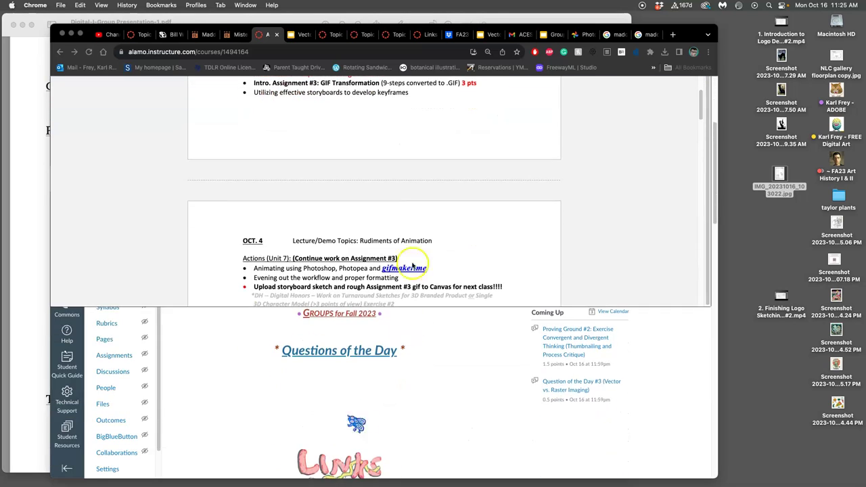
scroll(418, 257, down, 10)
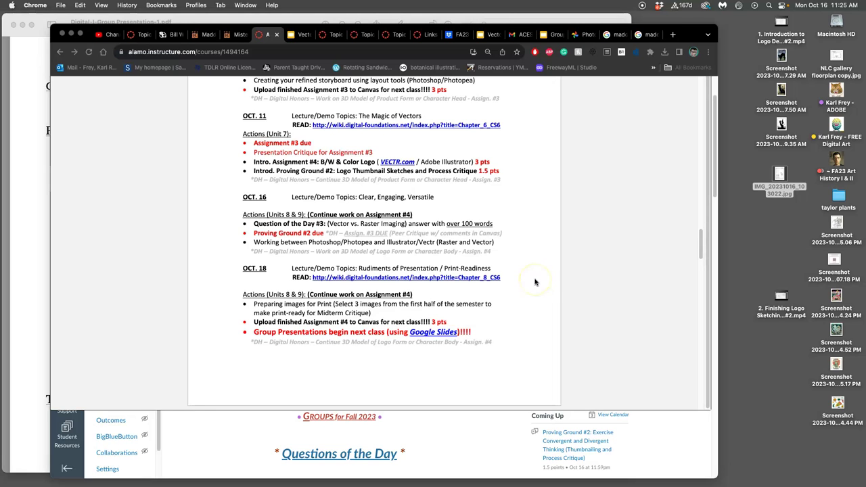
scroll(535, 283, down, 1)
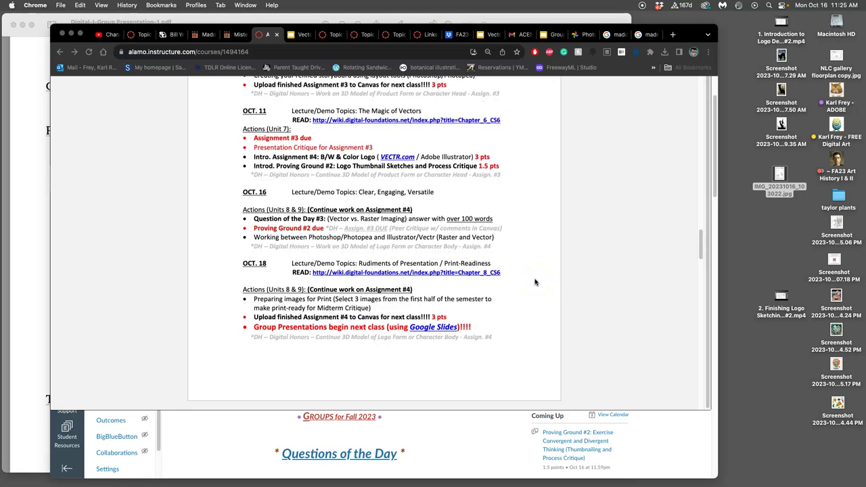
scroll(535, 282, down, 2)
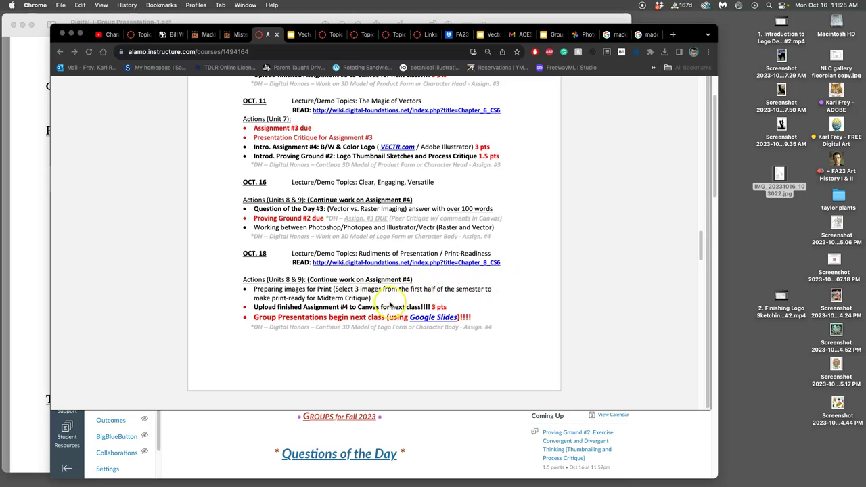
scroll(398, 297, down, 5)
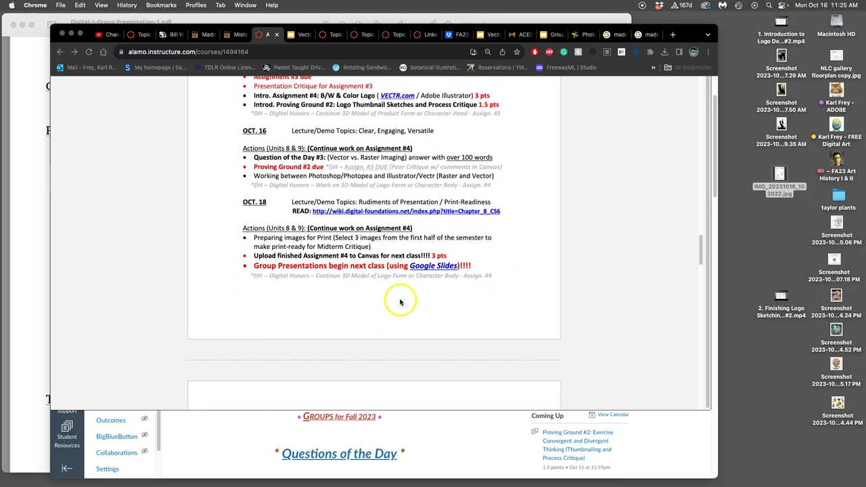
scroll(400, 302, down, 15)
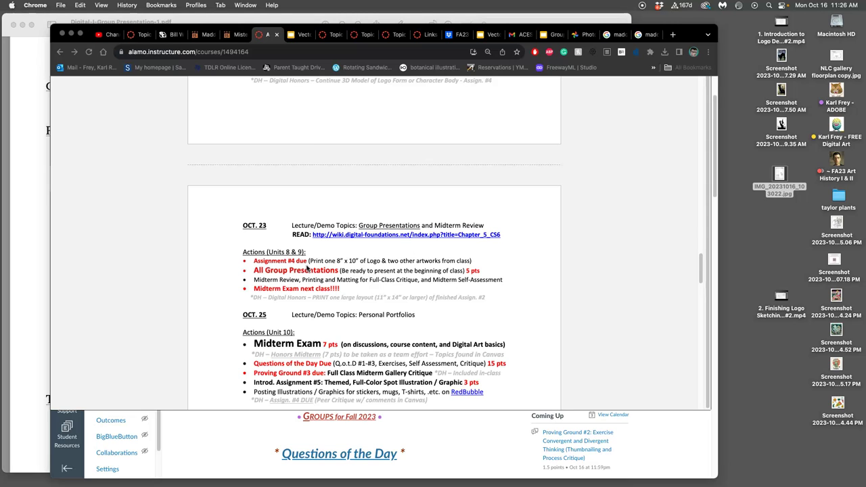
scroll(338, 260, up, 3)
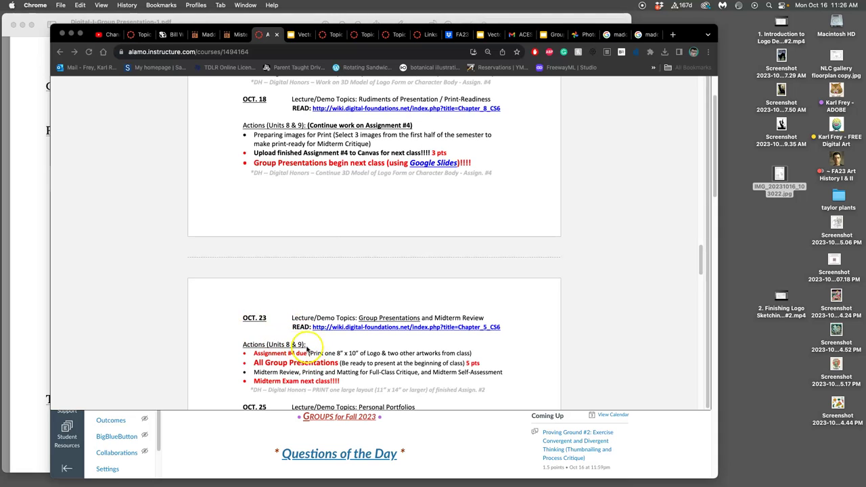
scroll(307, 347, down, 1)
scroll(307, 348, down, 2)
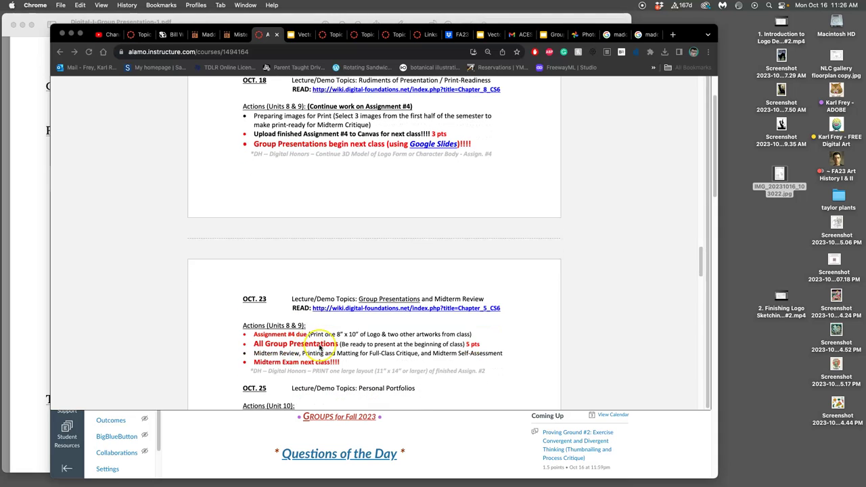
scroll(320, 348, down, 5)
scroll(322, 332, down, 2)
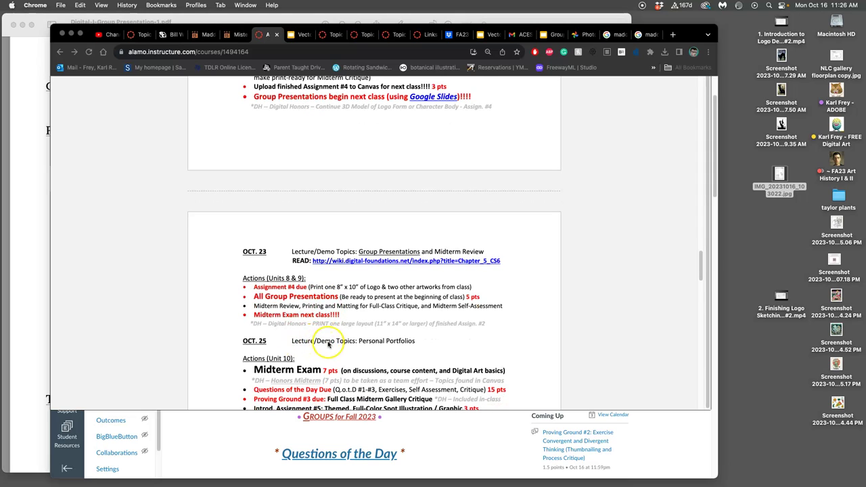
scroll(320, 344, down, 5)
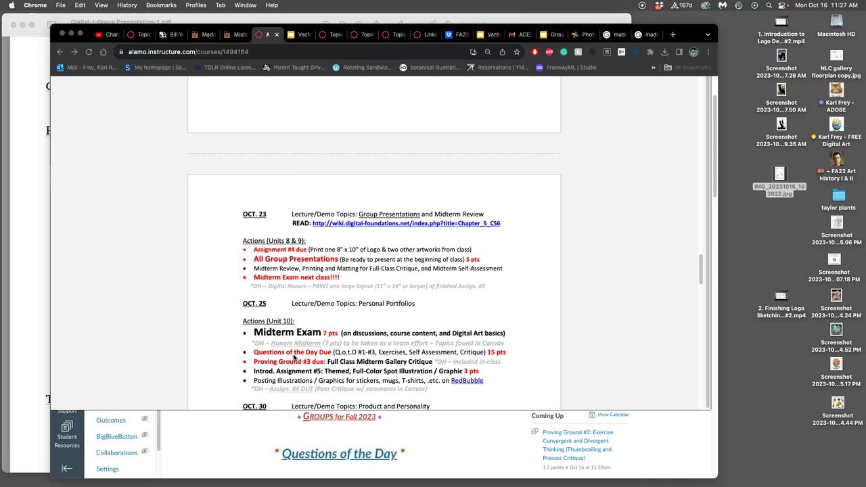
scroll(318, 279, up, 3)
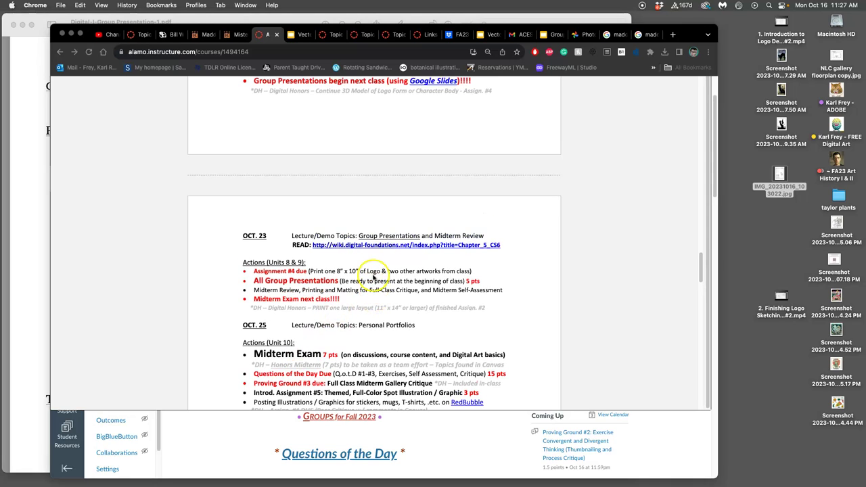
scroll(365, 267, up, 5)
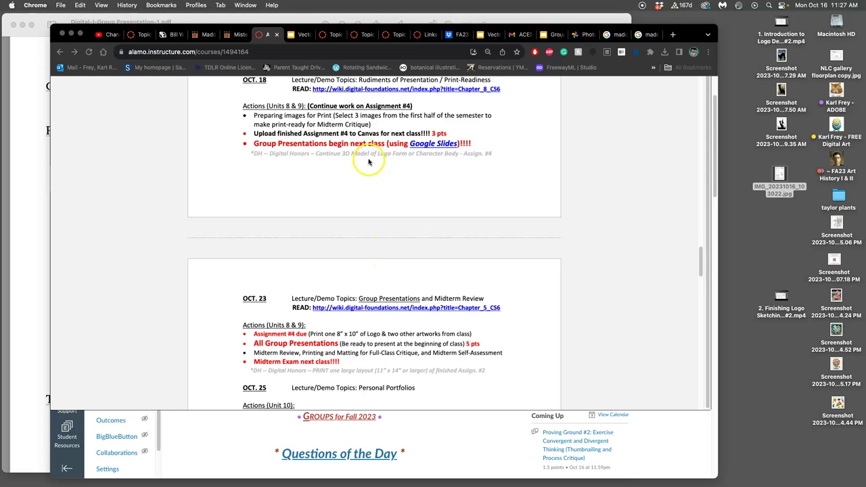
scroll(368, 162, up, 1)
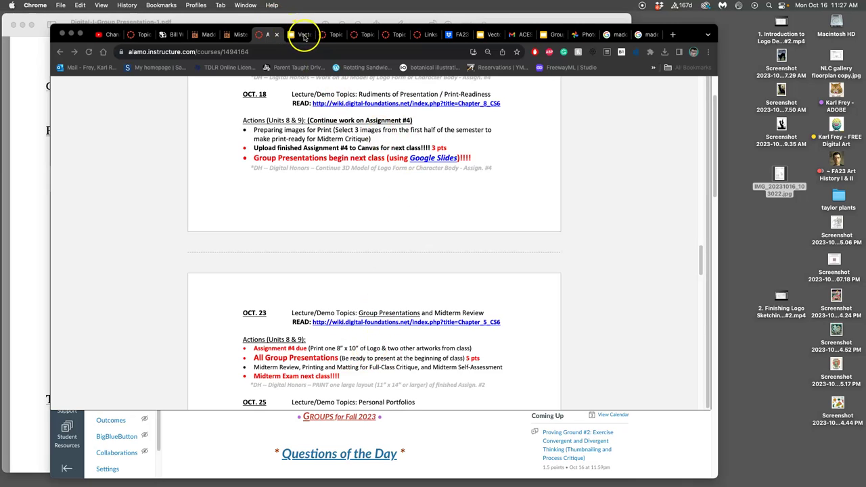
- Switch to the logo-sketch discussion tab and browse the Proving Ground #2 discussion
drag(299, 37, 328, 61)
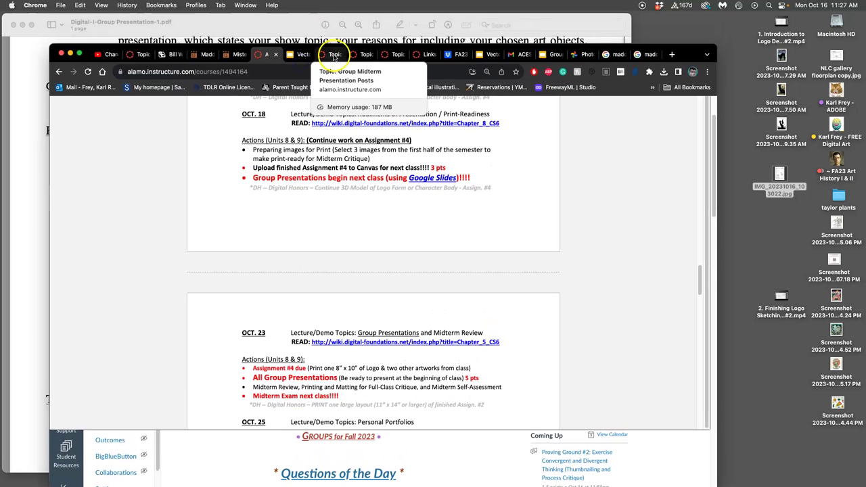
click(355, 58)
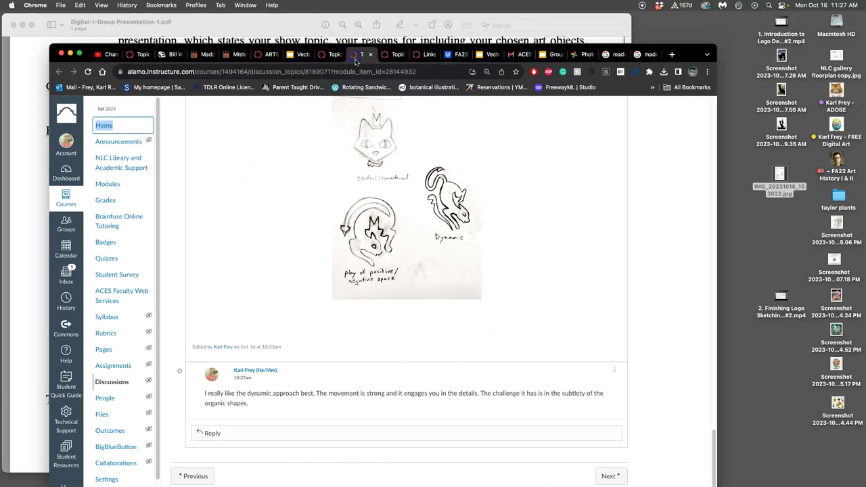
click(506, 220)
scroll(506, 220, up, 6)
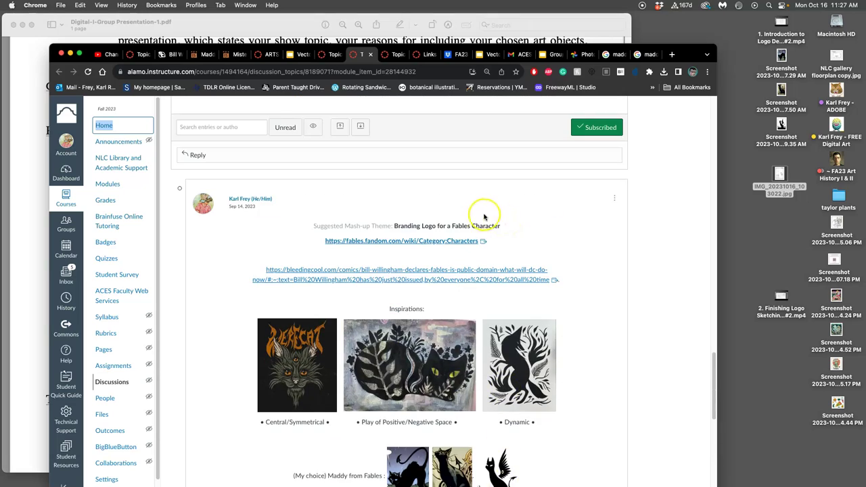
scroll(490, 216, up, 5)
click(522, 205)
click(456, 368)
scroll(460, 338, down, 15)
scroll(459, 317, down, 3)
scroll(291, 302, down, 5)
scroll(292, 304, down, 5)
scroll(409, 279, down, 4)
scroll(408, 279, down, 8)
scroll(409, 278, up, 20)
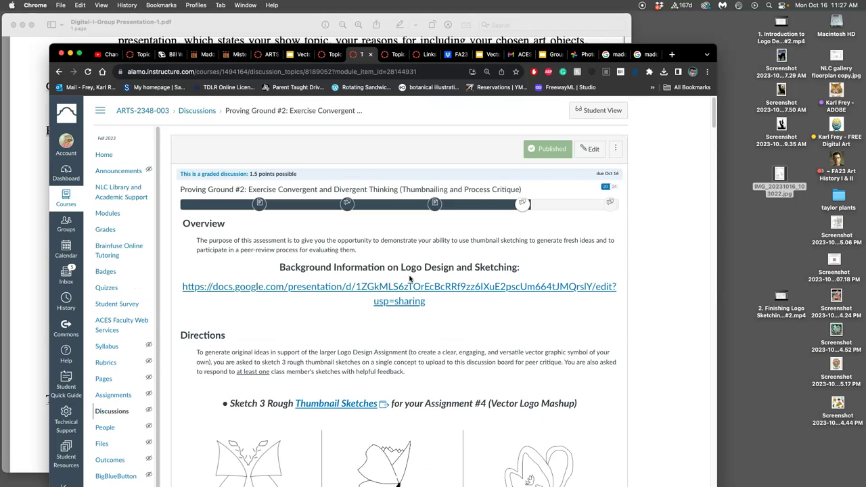
- Open the Assignment #4 discussion, zoom in with Cmd+Plus, and find the Dynamic leaping-cat sketch
click(610, 202)
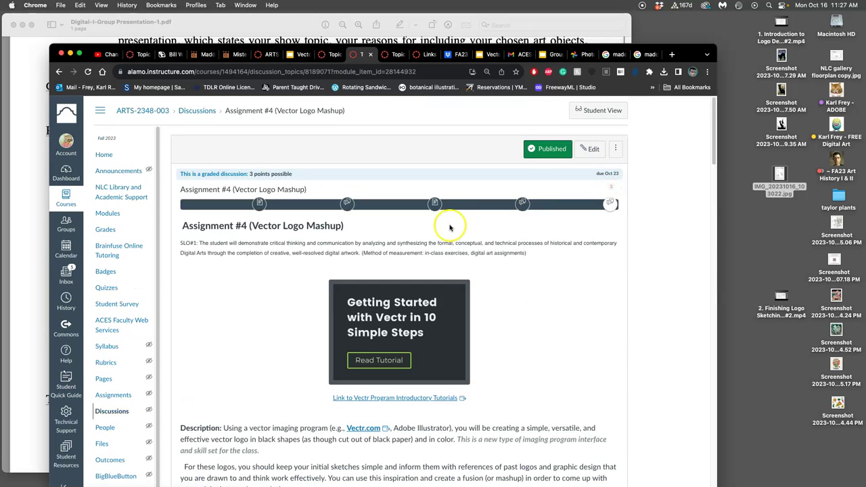
scroll(445, 232, down, 1)
scroll(445, 232, down, 20)
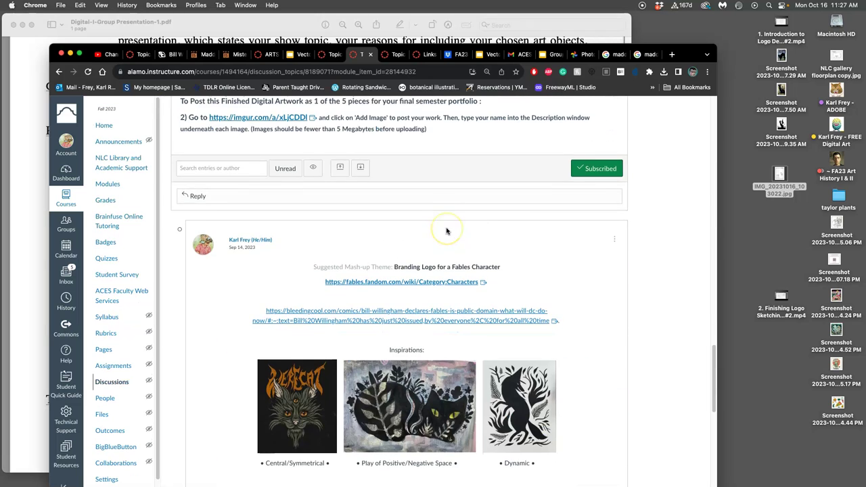
scroll(447, 231, down, 8)
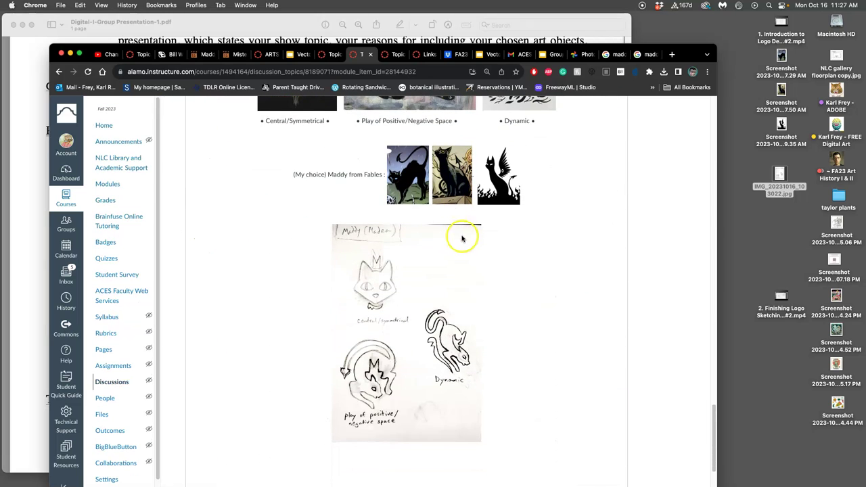
scroll(499, 263, down, 1)
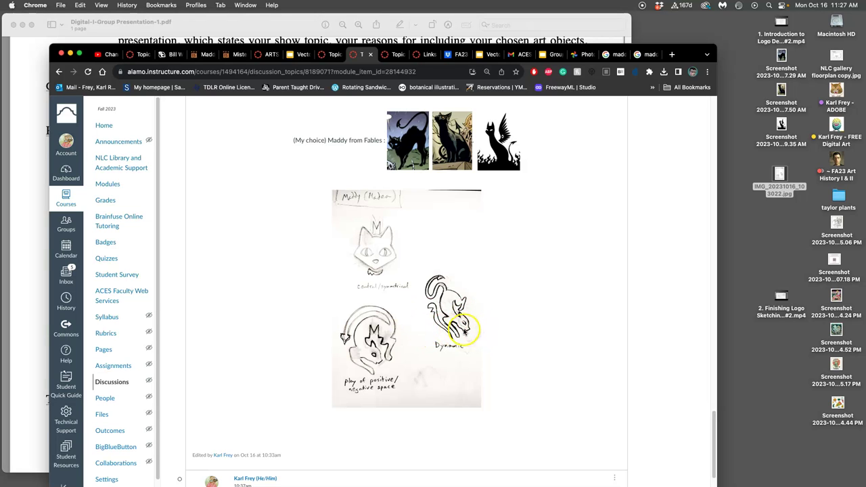
key(super+equal)
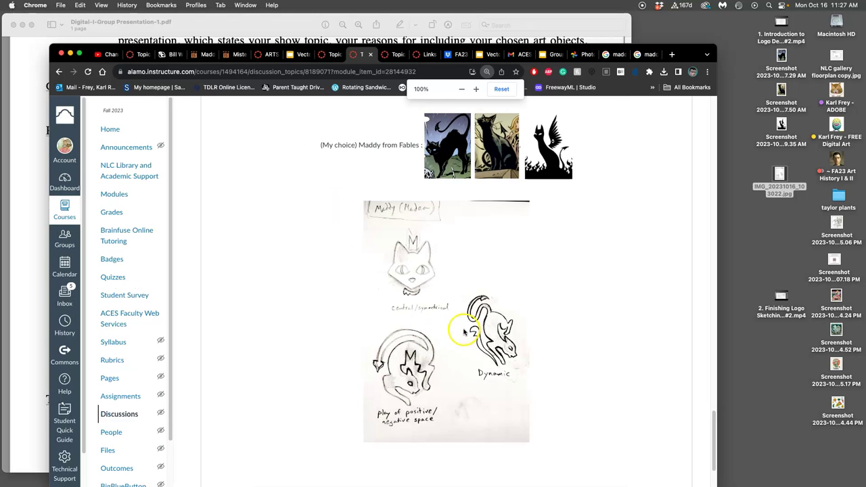
scroll(467, 325, up, 5)
scroll(483, 323, down, 10)
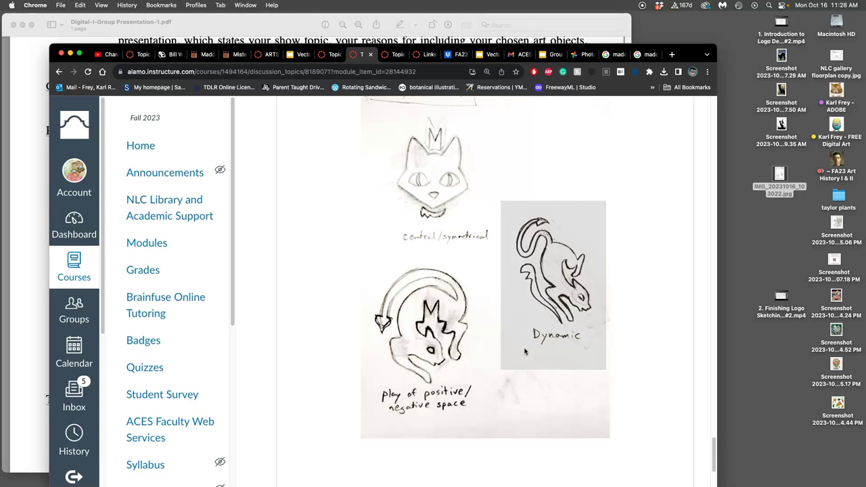
scroll(487, 244, up, 15)
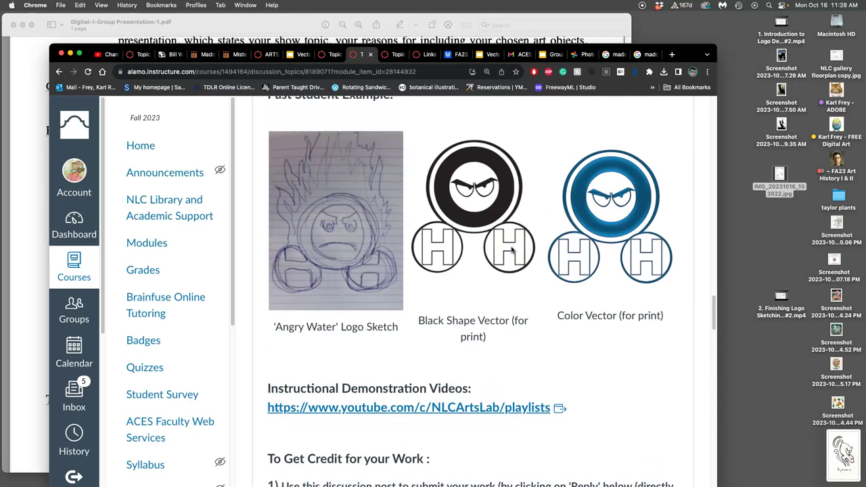
scroll(512, 250, up, 5)
scroll(512, 247, down, 5)
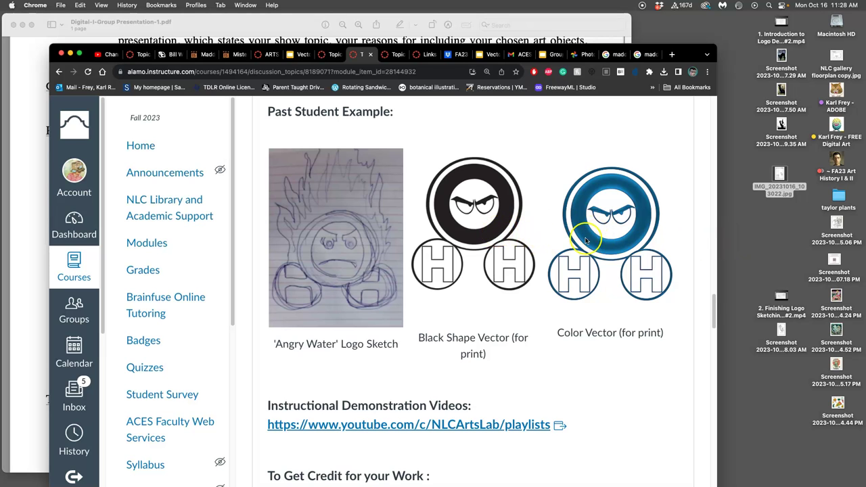
scroll(508, 269, down, 1)
scroll(508, 269, down, 10)
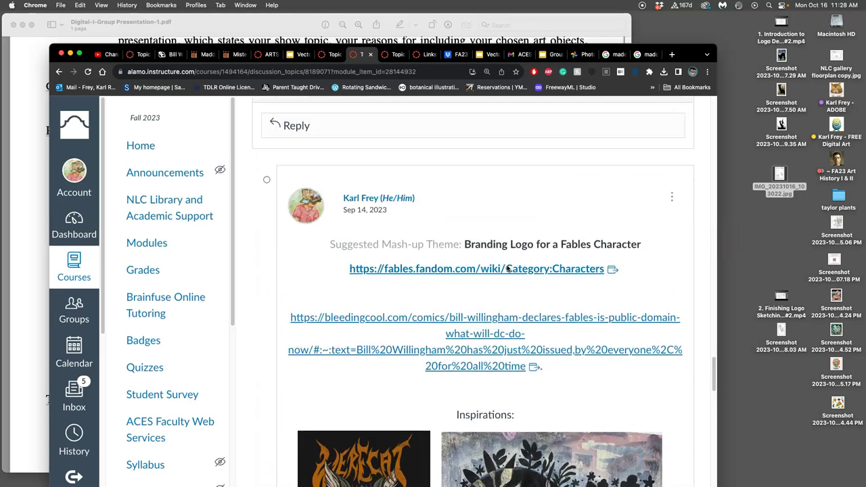
- Open the discussion post for editing from its ⋮ menu
click(672, 196)
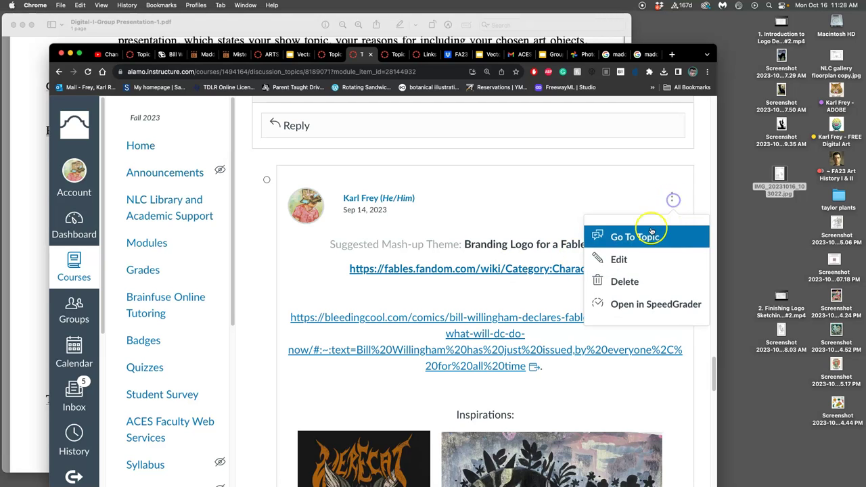
click(622, 257)
scroll(521, 305, down, 15)
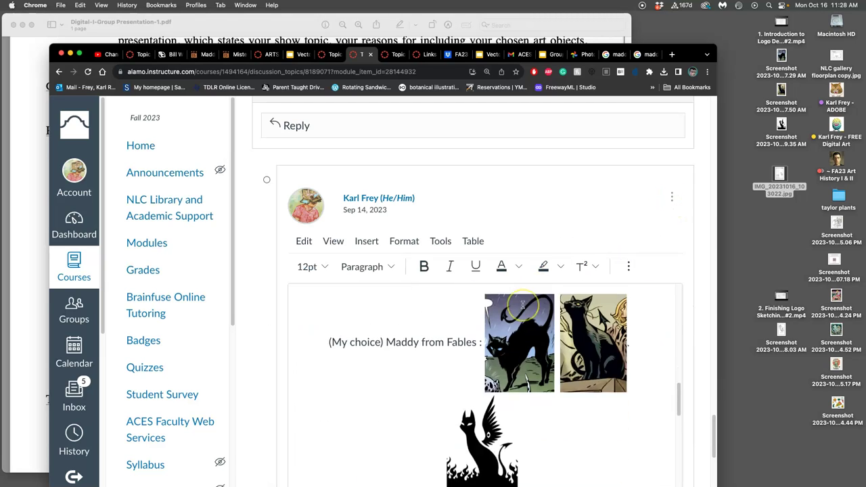
scroll(523, 304, down, 4)
- Add the label 'My Refined Sketch:' below the silhouette image
click(478, 363)
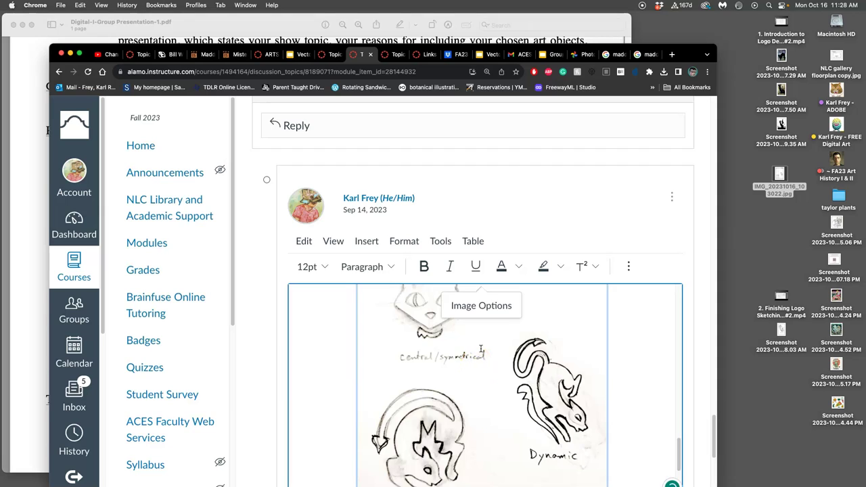
scroll(481, 349, down, 3)
click(490, 388)
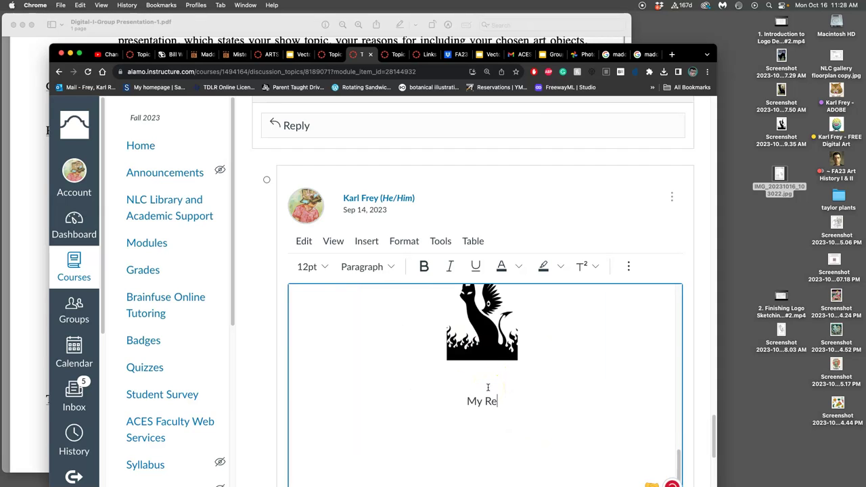
text(My Refinied)
key(BackSpace)
key(BackSpace)
key(BackSpace)
text(ed Sketch:)
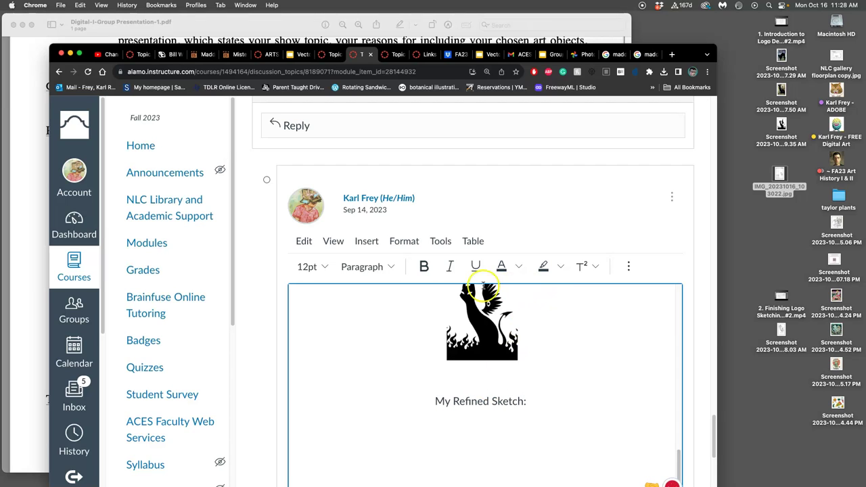
- Insert the leaping-cat screenshot beside the label and save the post with Done
drag(782, 330, 623, 377)
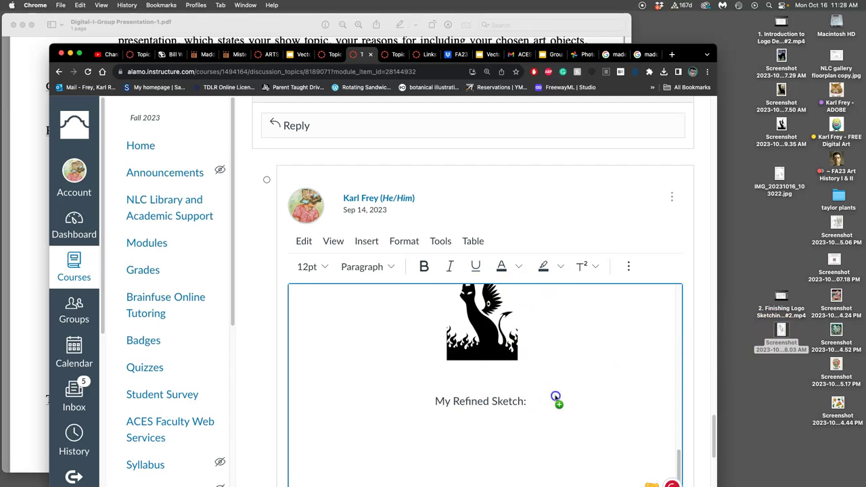
drag(556, 398, 559, 394)
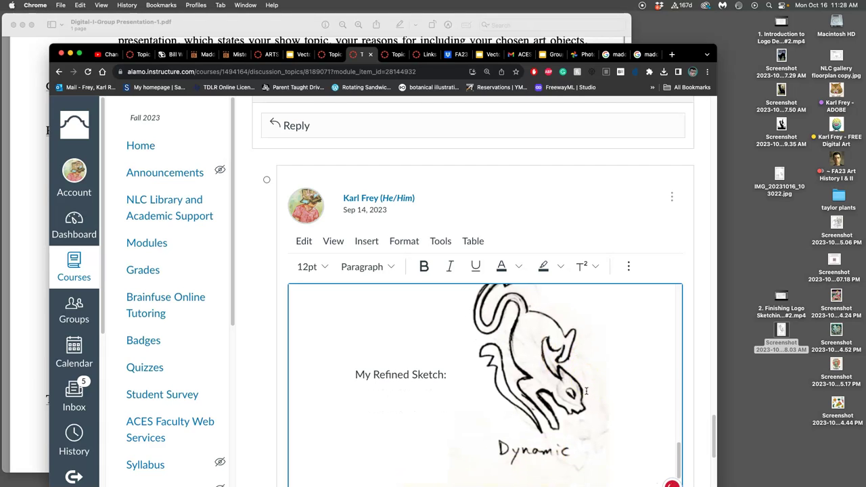
scroll(626, 219, down, 5)
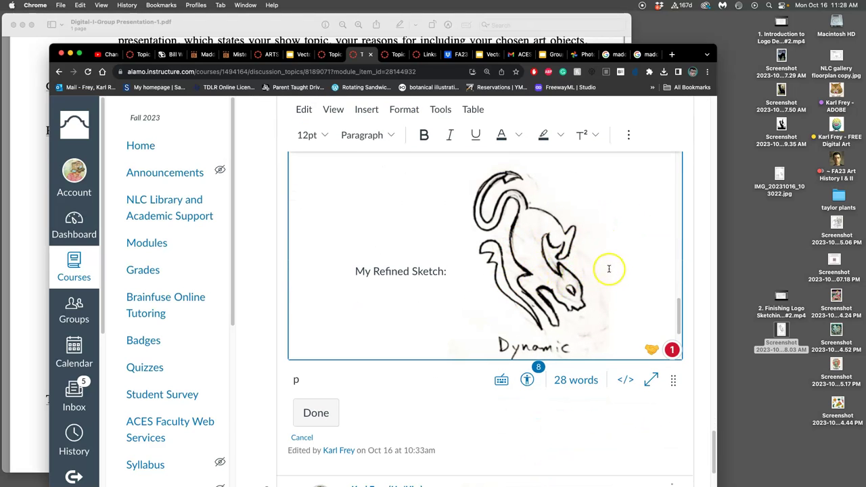
click(315, 413)
scroll(603, 370, down, 10)
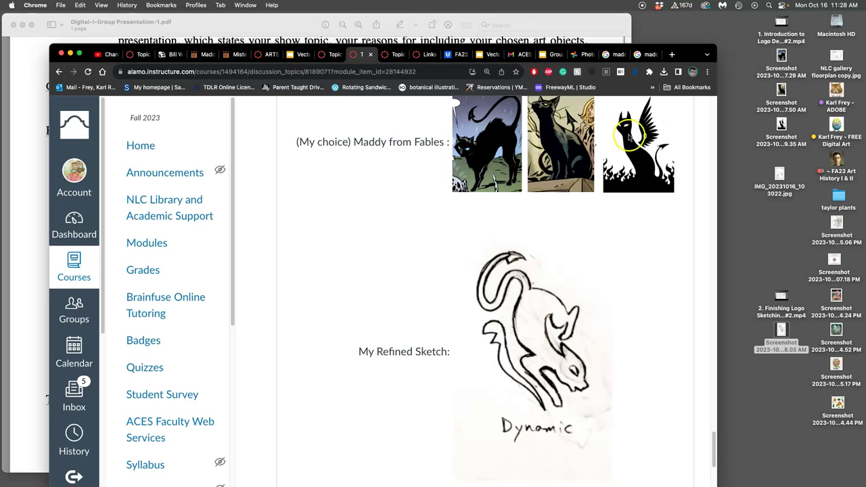
scroll(580, 163, up, 5)
scroll(519, 364, down, 5)
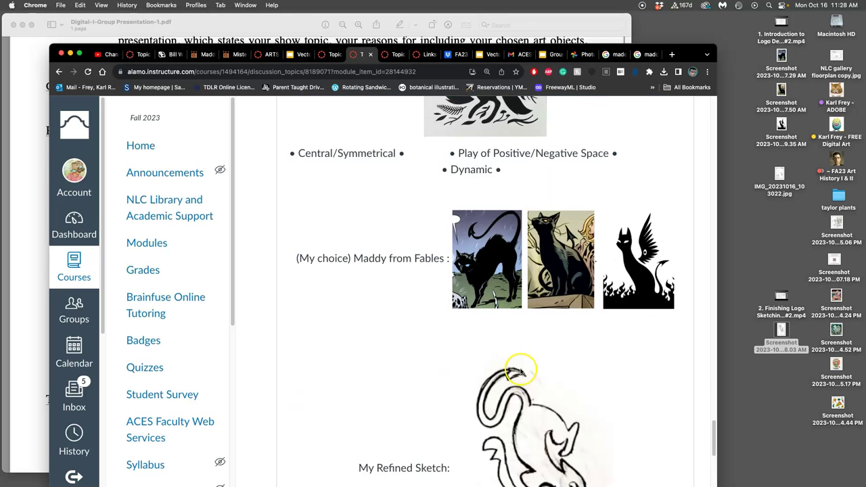
- Open the screenshot in Photoshop 2024 and brush black strokes over the cat's head on a new layer
right_click(781, 330)
mouse_move(720, 287)
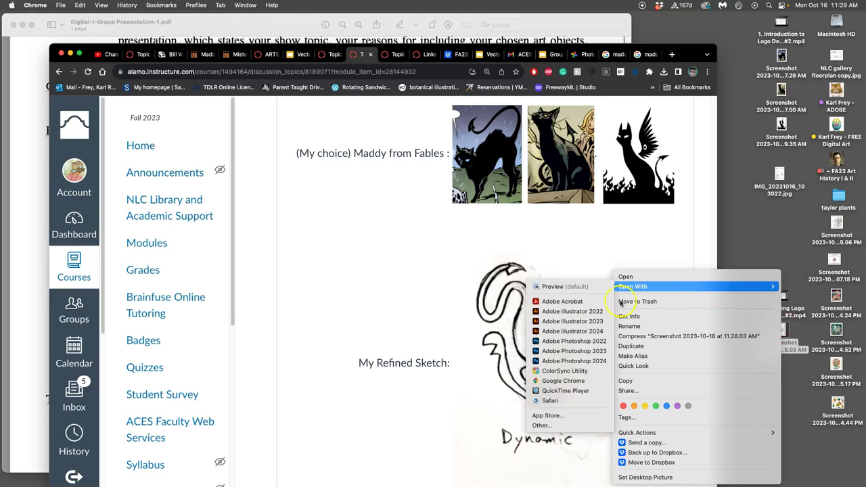
click(585, 361)
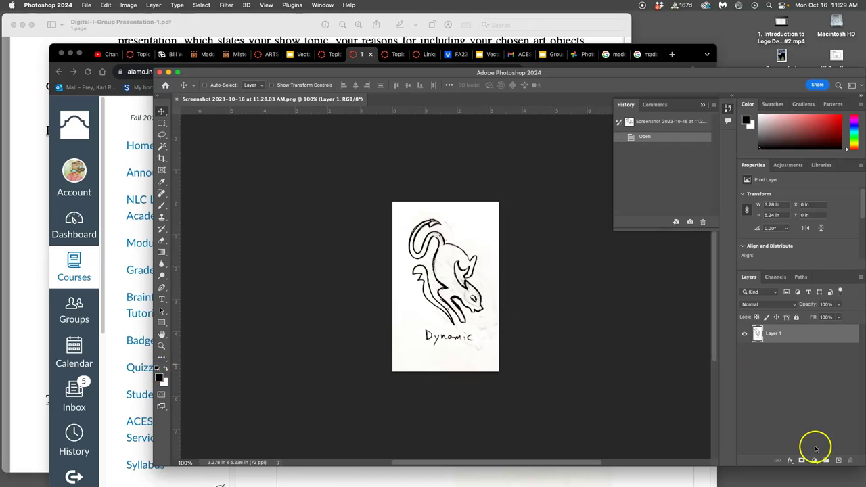
click(838, 460)
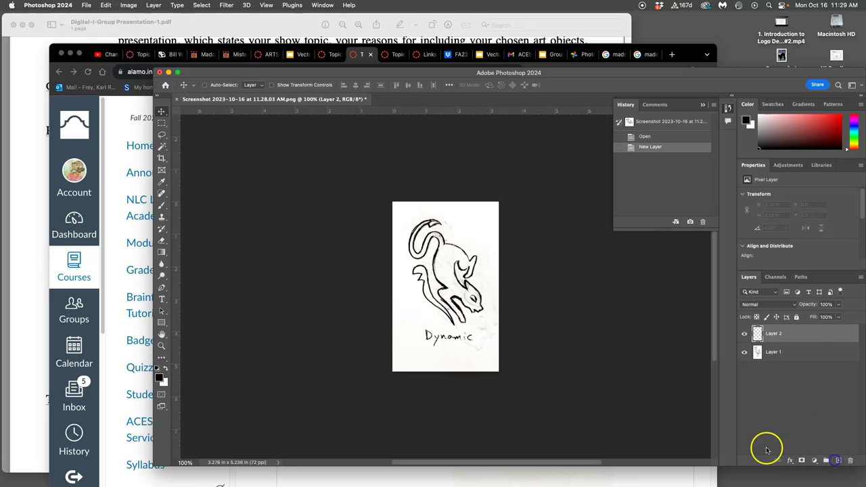
click(161, 205)
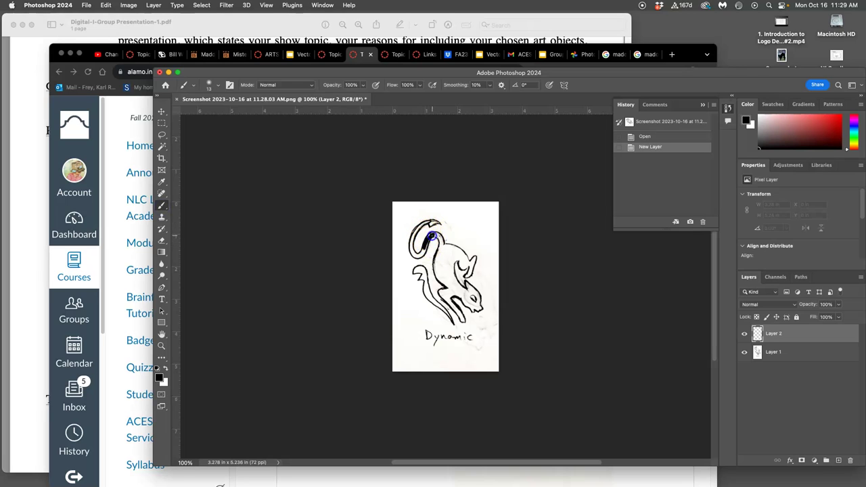
drag(439, 237, 444, 242)
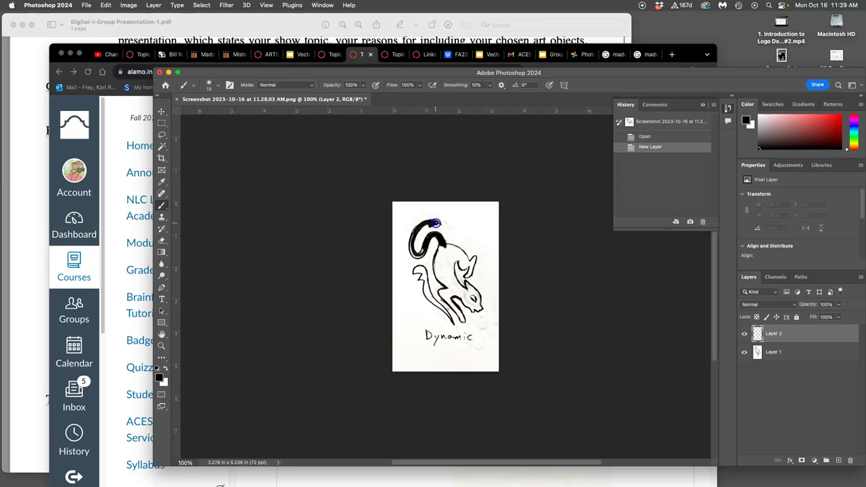
click(432, 222)
mouse_move(401, 248)
mouse_down()
mouse_move(413, 233)
mouse_move(413, 245)
mouse_up()
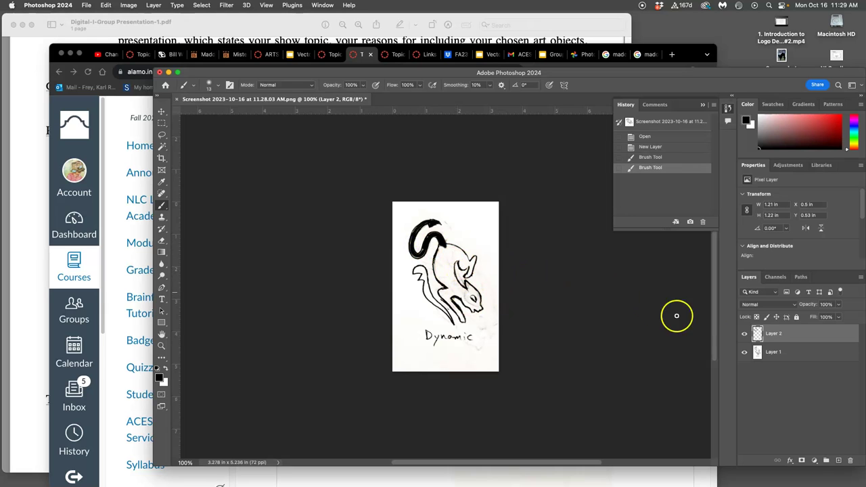
- Duplicate the sketch layer with Cmd+J and paint-bucket the cat's body and face black
click(781, 350)
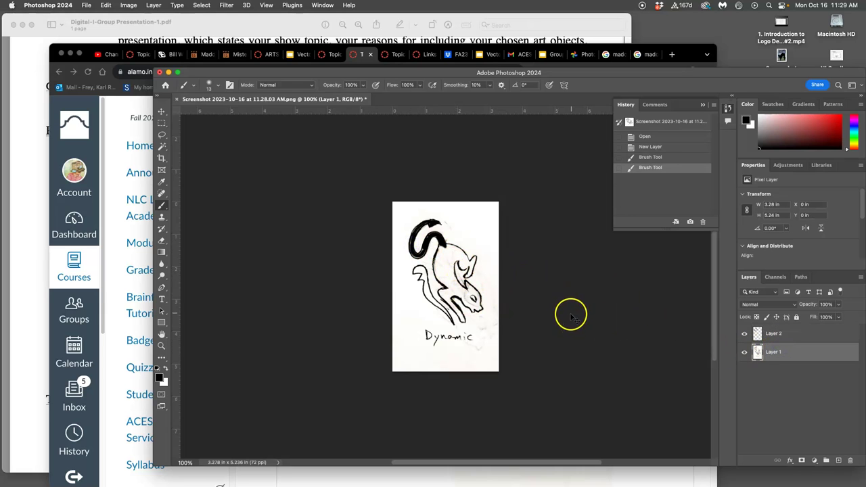
key(super+j)
click(163, 252)
drag(164, 253, 190, 262)
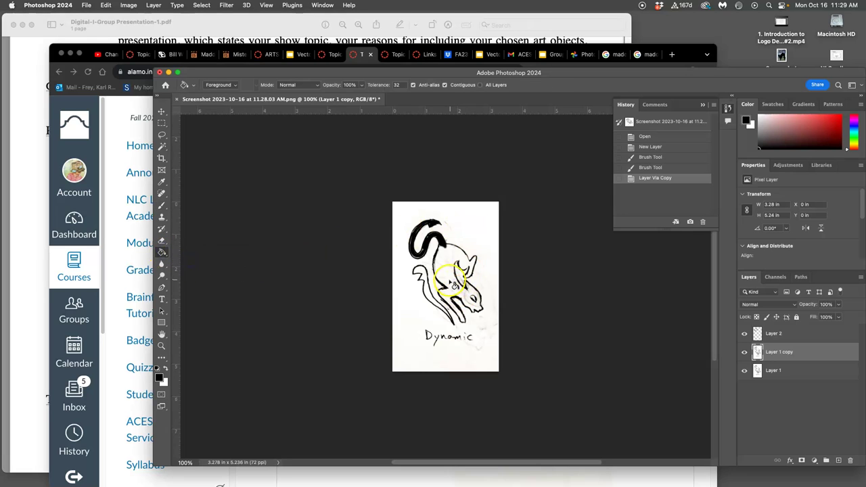
click(452, 285)
click(465, 283)
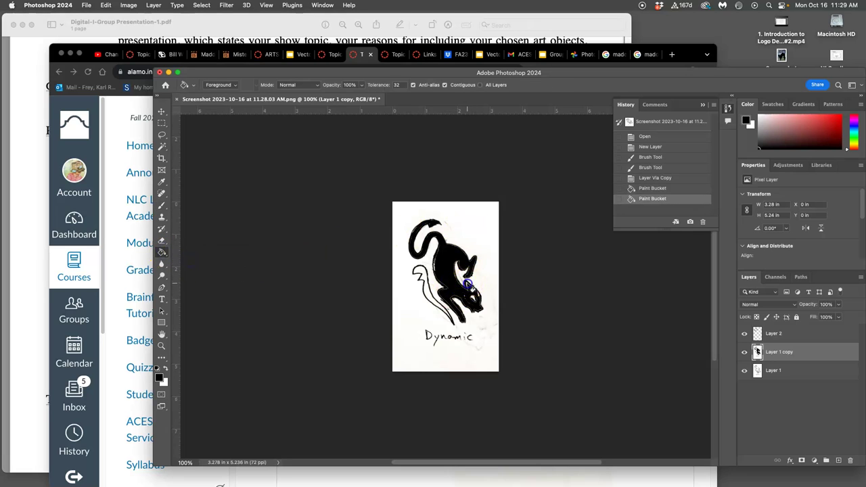
click(479, 296)
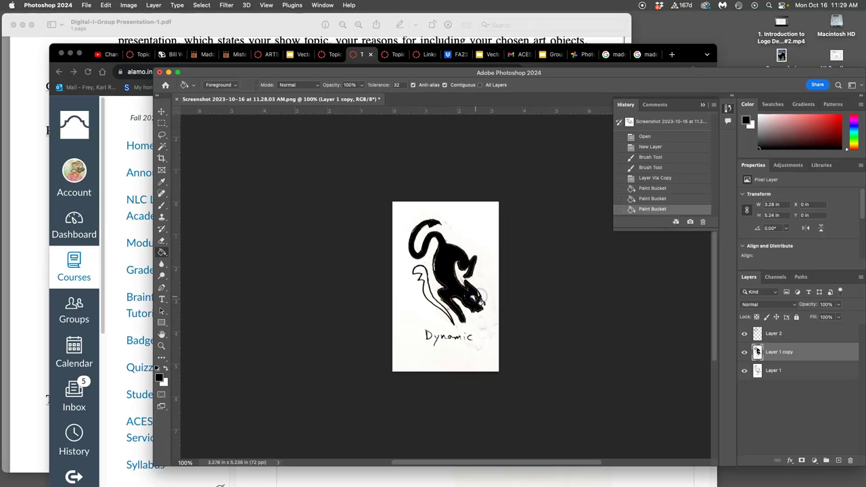
click(480, 296)
click(481, 298)
- Fill the remaining body, leg and outline gaps black and brush the head solid
click(434, 268)
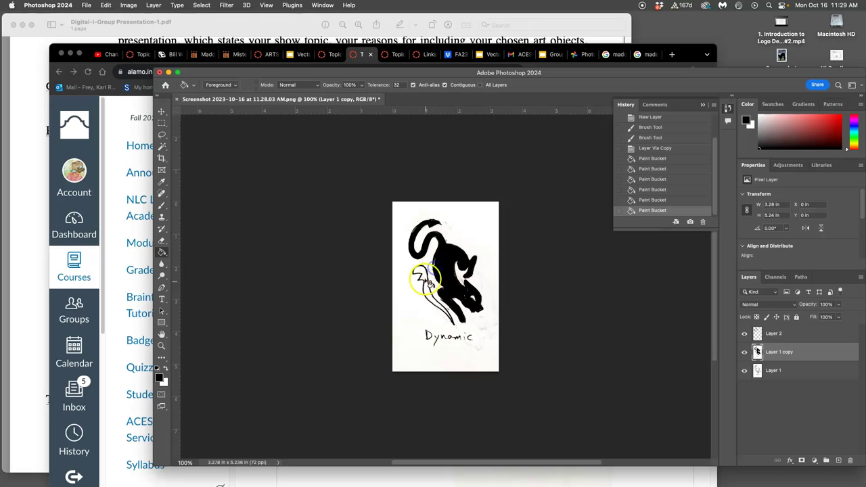
click(425, 279)
click(449, 313)
scroll(487, 314, up, 5)
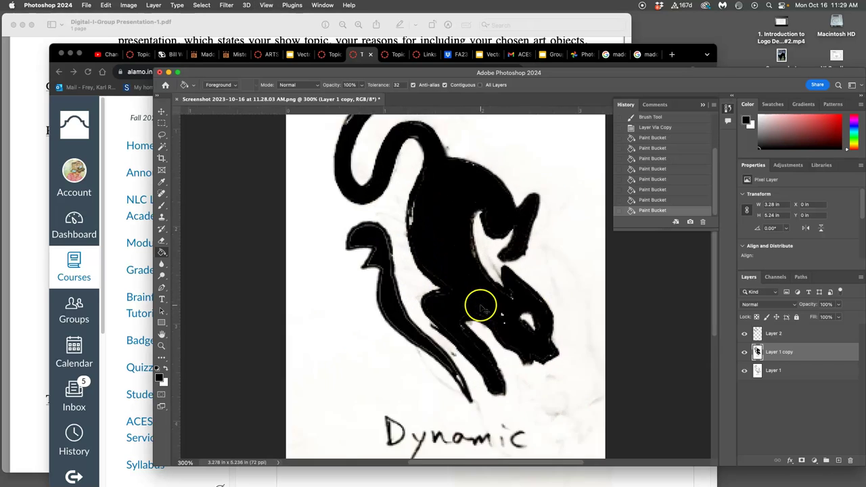
click(390, 179)
scroll(416, 199, down, 3)
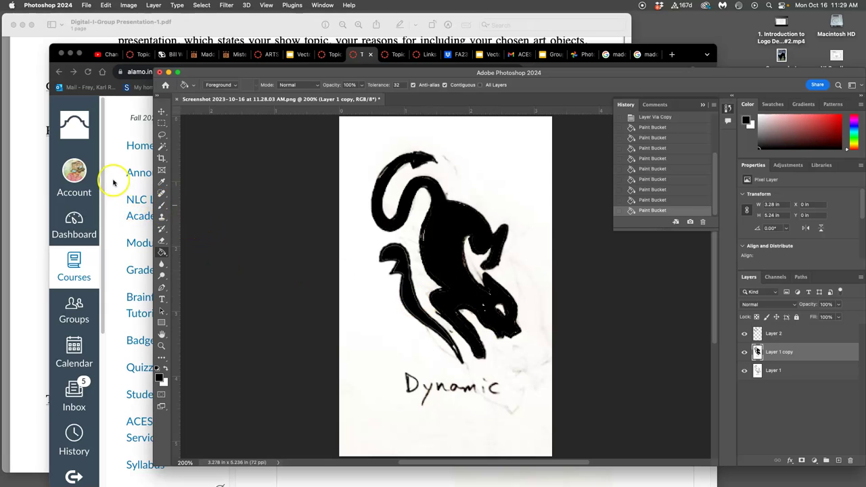
click(162, 207)
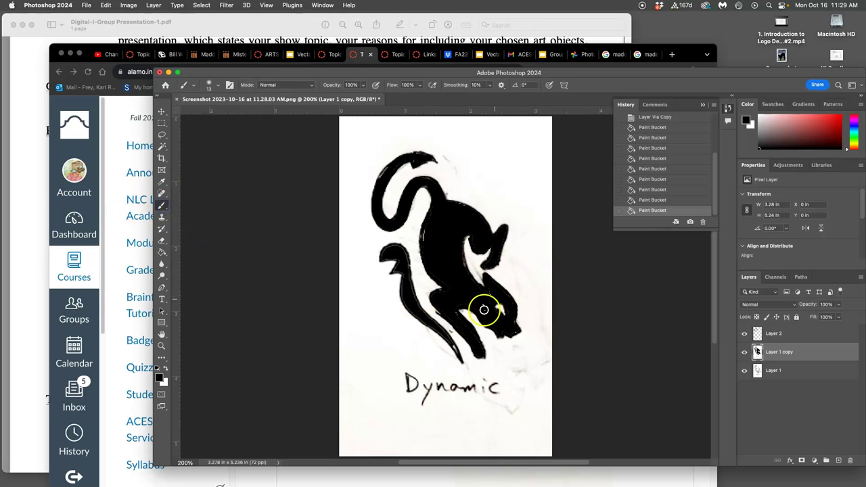
drag(491, 293, 510, 331)
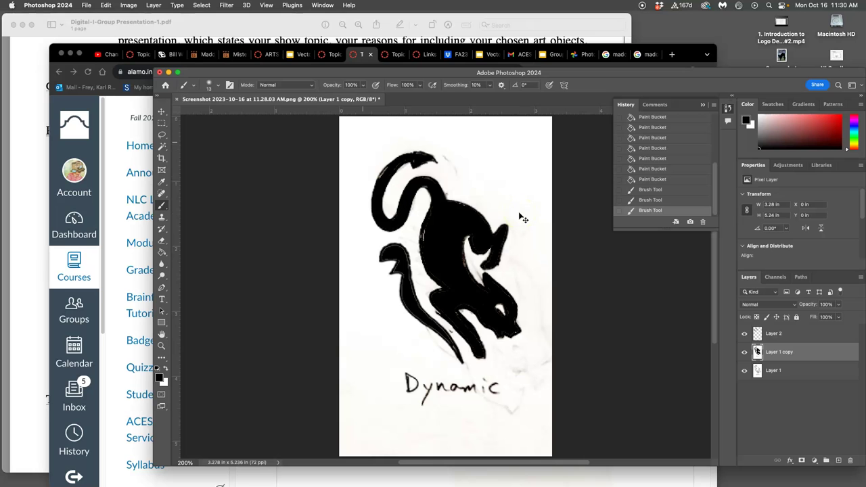
- Screenshot the filled black cat with Cmd+Shift+4 and return to the Canvas discussion
key(super+shift+4)
drag(357, 138, 548, 439)
click(117, 231)
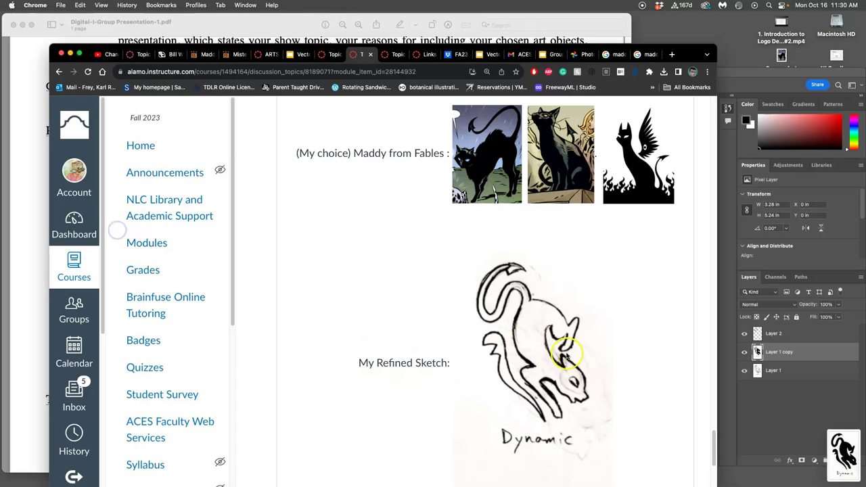
scroll(643, 205, down, 15)
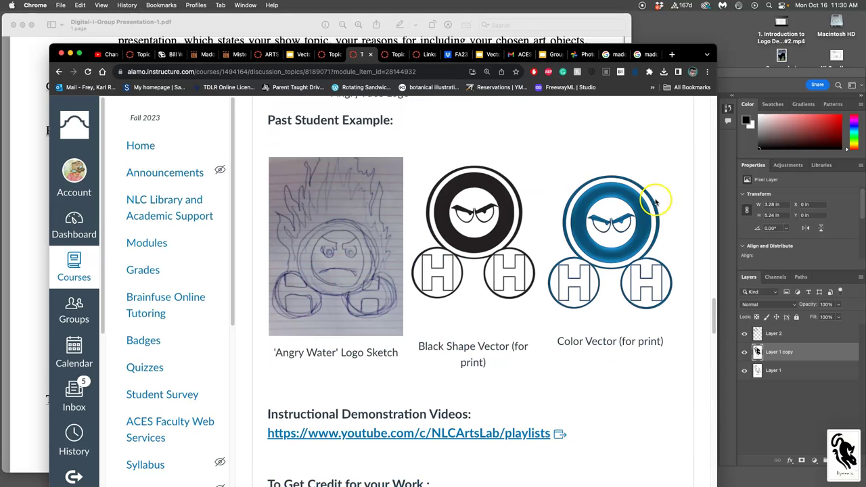
scroll(660, 235, down, 10)
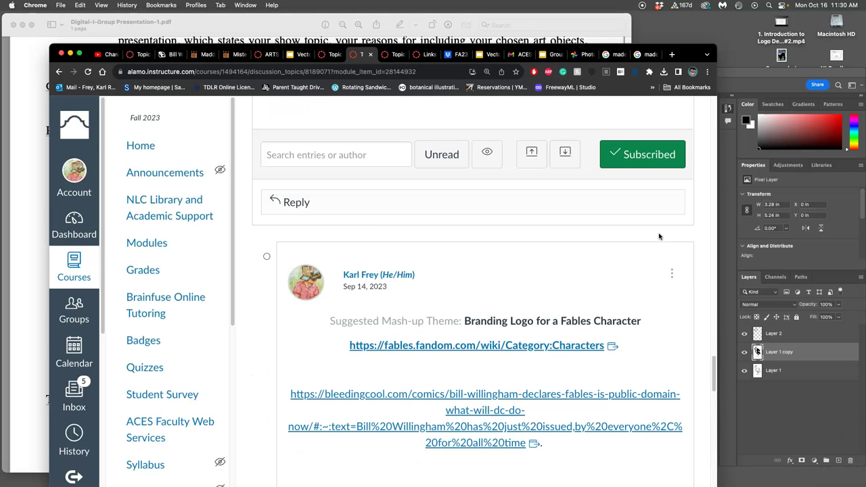
- Reopen the post for editing with the cursor after the My Refined Sketch label
click(672, 273)
click(623, 334)
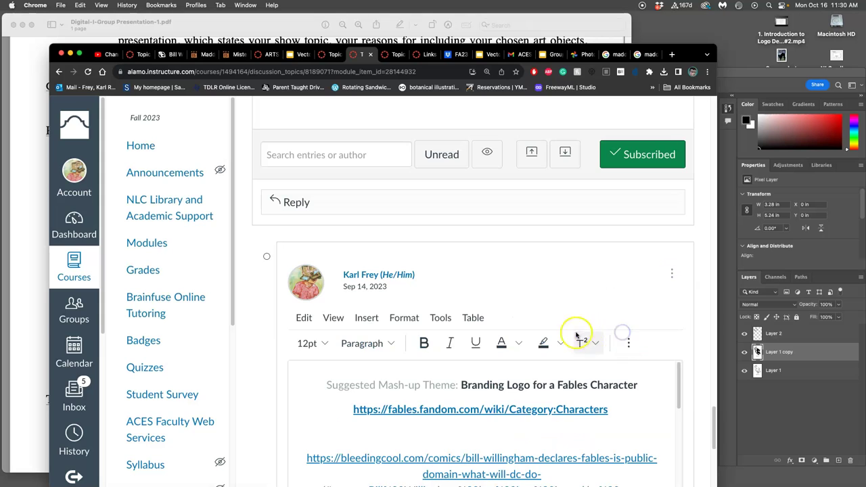
scroll(549, 378, down, 10)
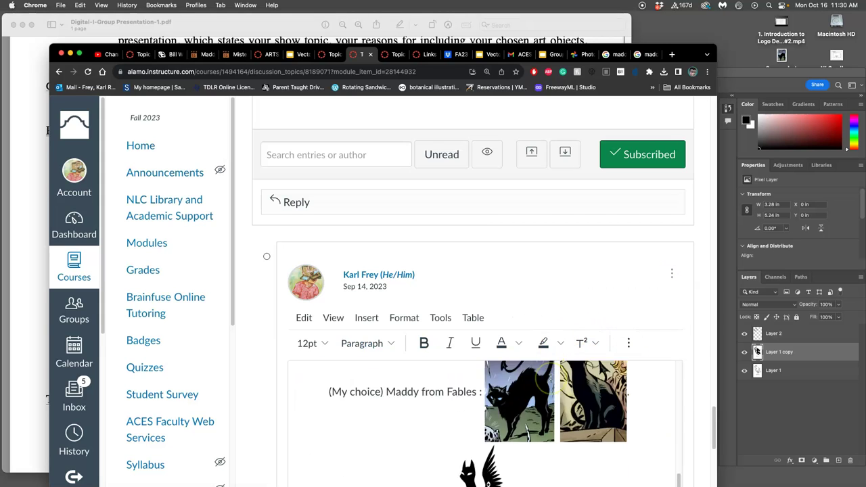
click(616, 399)
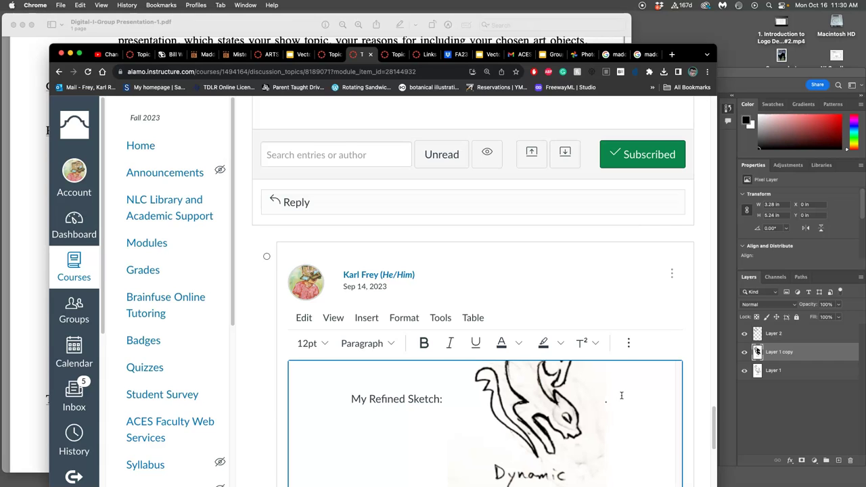
scroll(620, 395, down, 1)
scroll(690, 368, down, 2)
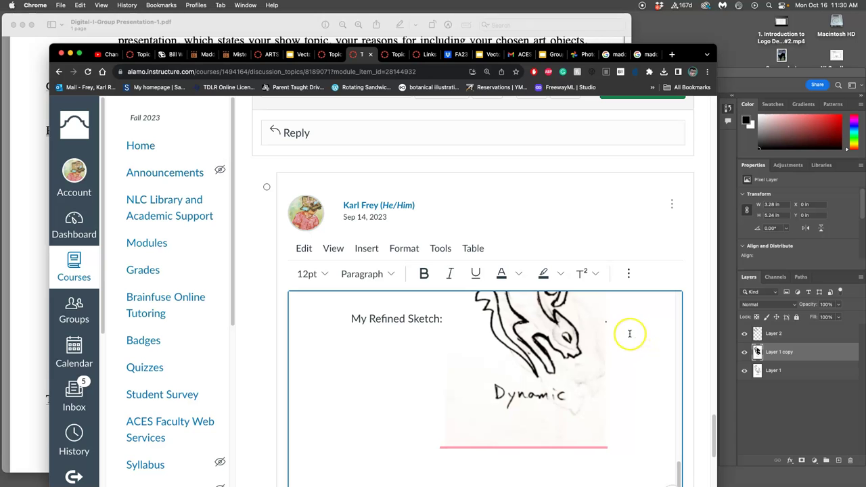
- Insert the black-cat screenshot, shrink it to sit beside the outline sketch, and save
key(F11)
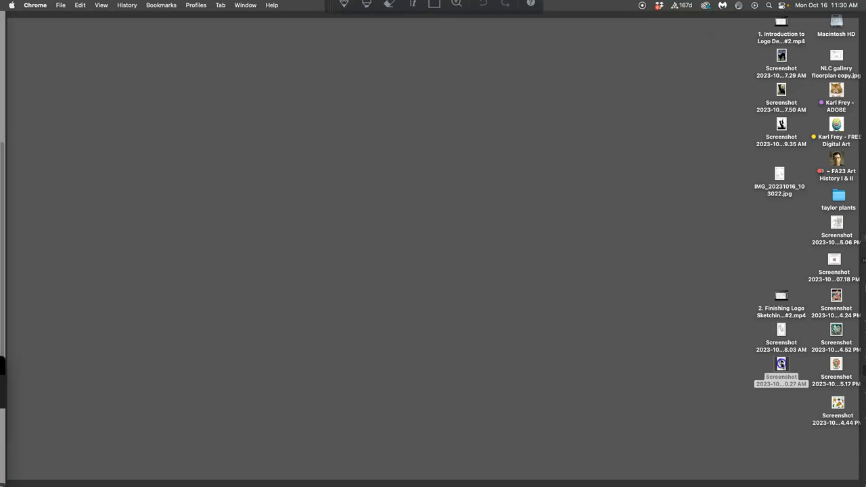
mouse_move(776, 361)
mouse_down()
mouse_move(675, 371)
mouse_move(638, 319)
mouse_move(639, 368)
mouse_up()
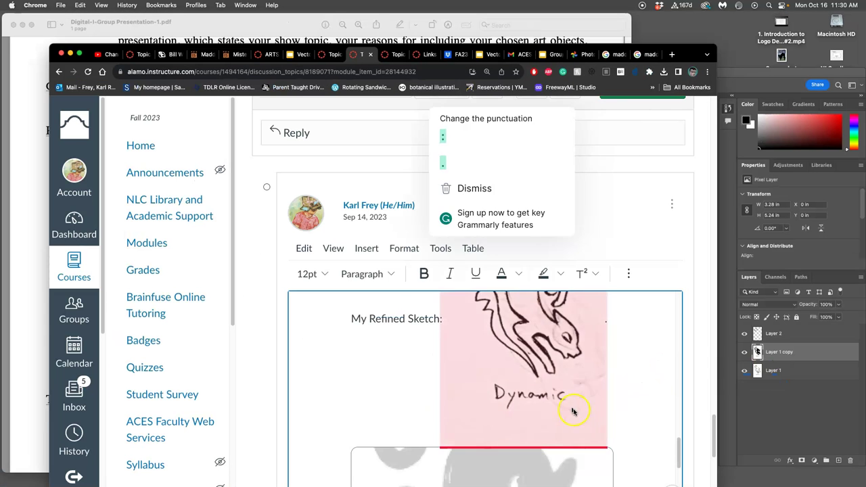
scroll(350, 379, down, 5)
click(505, 334)
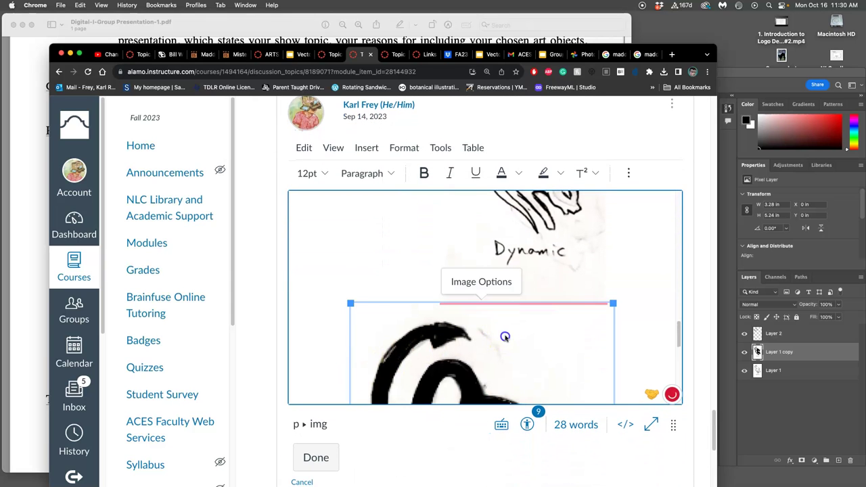
drag(613, 304, 467, 339)
click(320, 456)
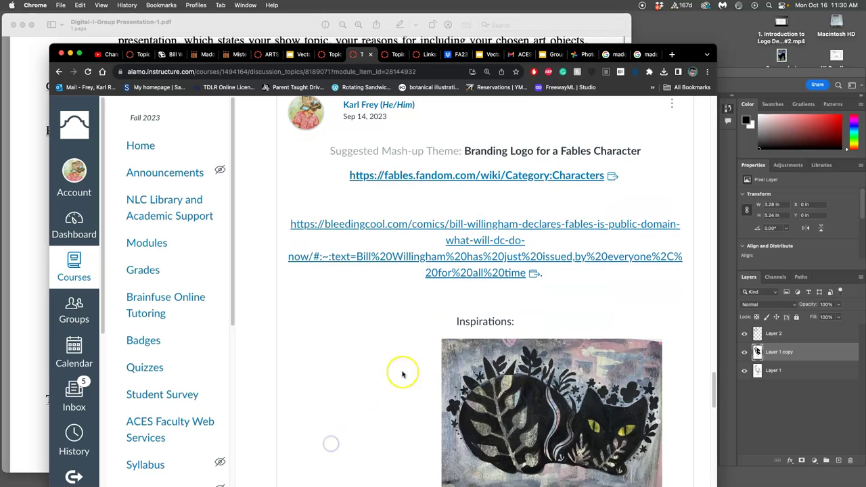
scroll(454, 348, down, 15)
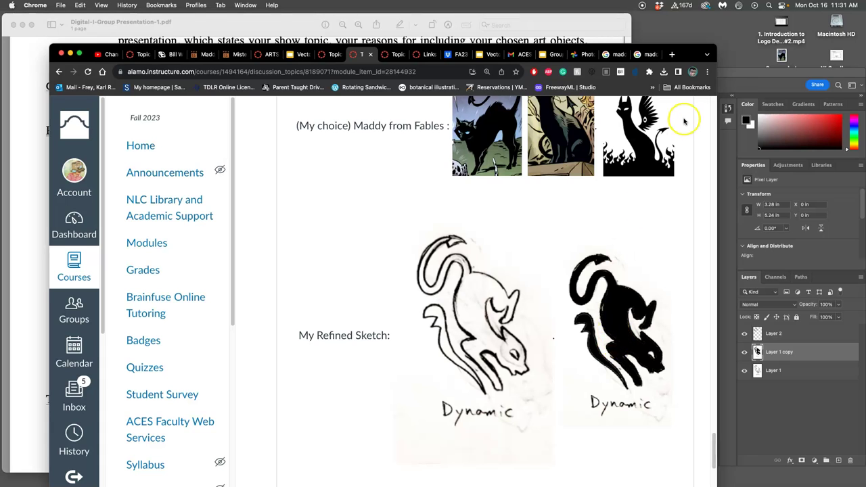
- Close the Photoshop cat document with Don't Save and quit Photoshop from the Dock
click(735, 74)
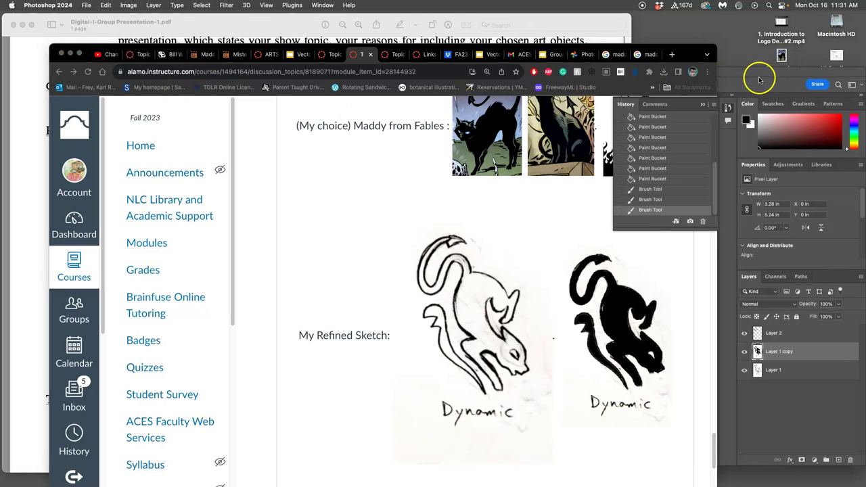
click(759, 80)
click(159, 71)
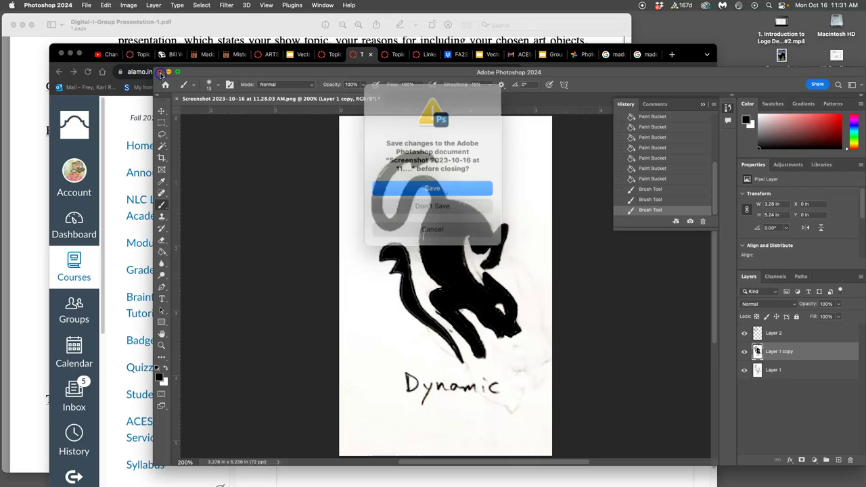
click(422, 202)
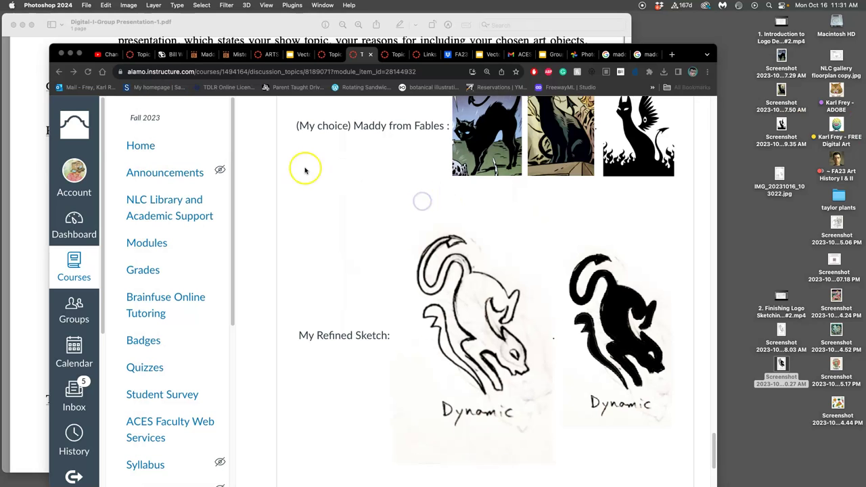
right_click(11, 113)
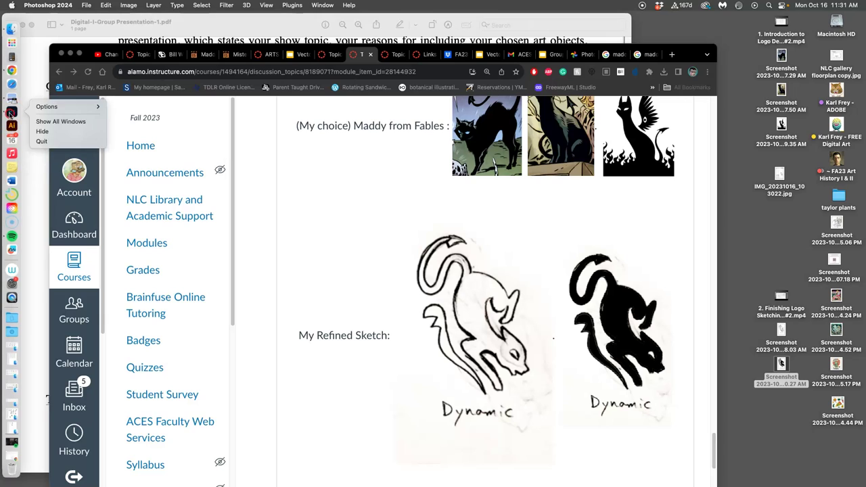
click(41, 140)
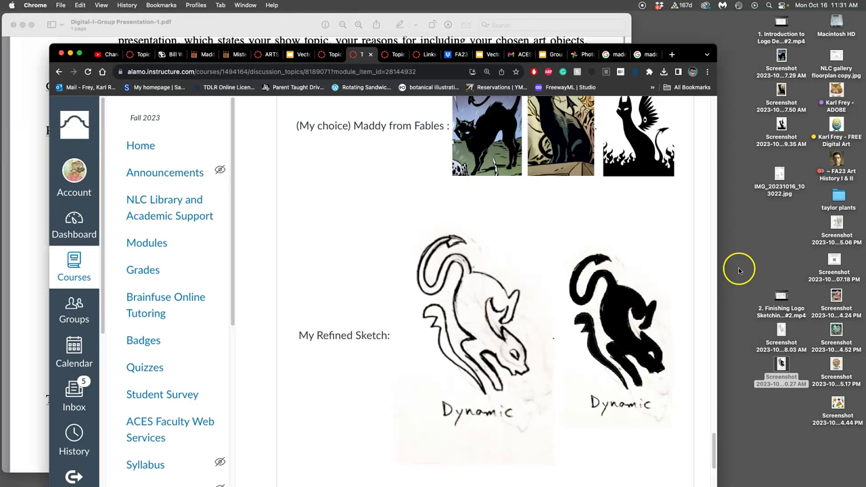
- Open the desktop cat screenshot with Adobe Illustrator 2024
click(782, 365)
drag(782, 366, 780, 387)
right_click(772, 383)
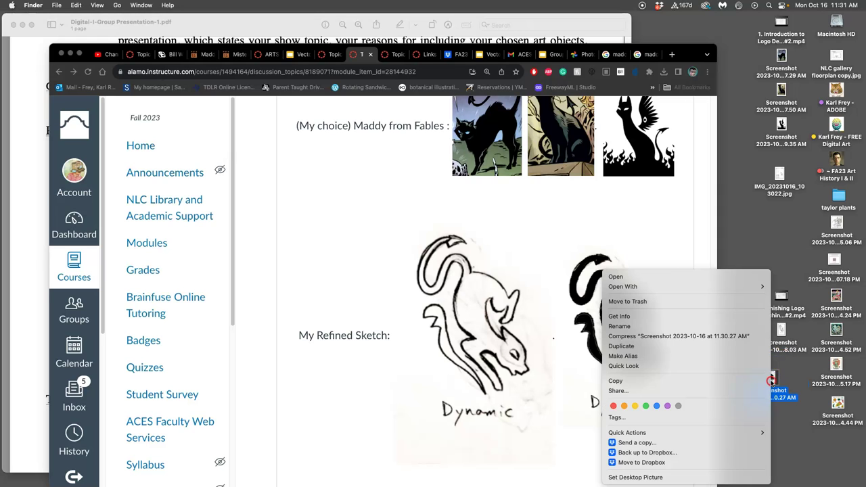
mouse_move(680, 287)
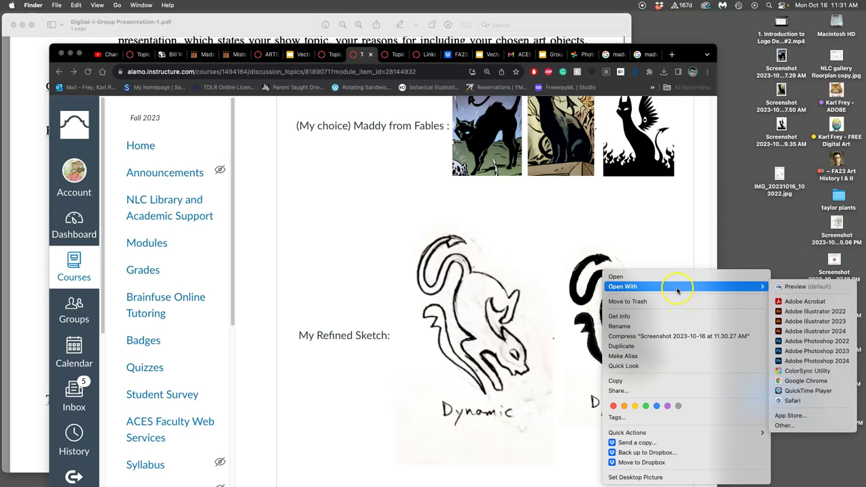
click(816, 331)
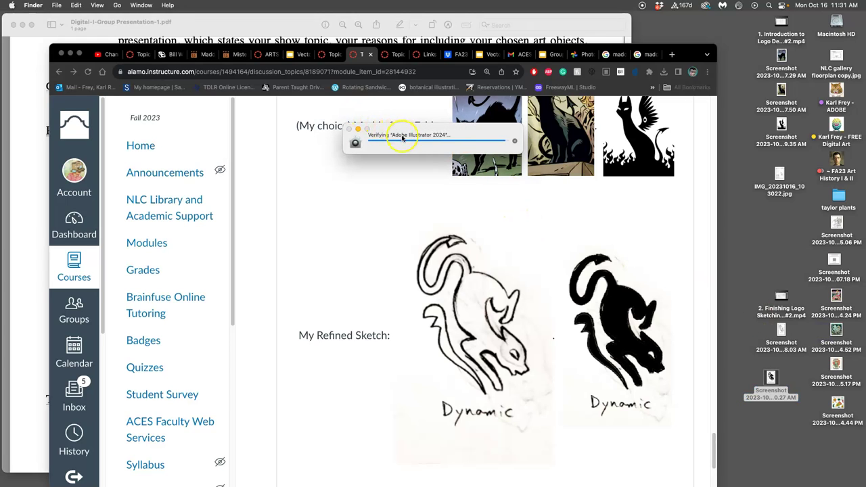
mouse_move(11, 129)
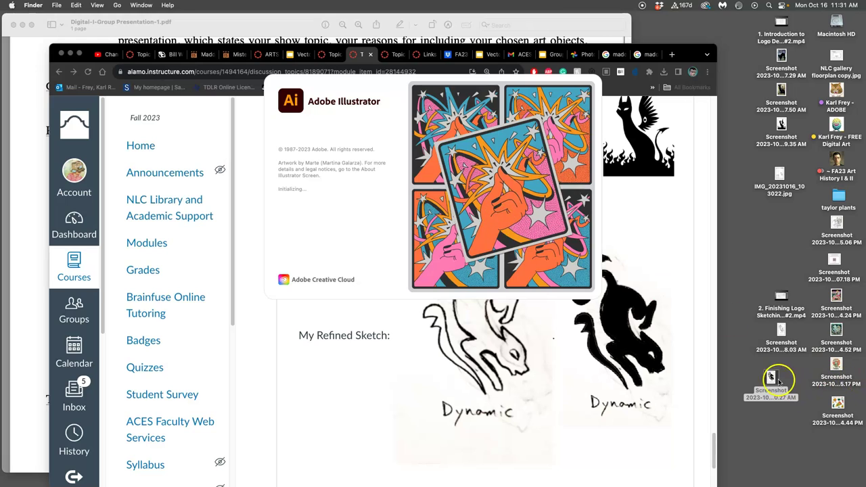
drag(776, 381, 769, 374)
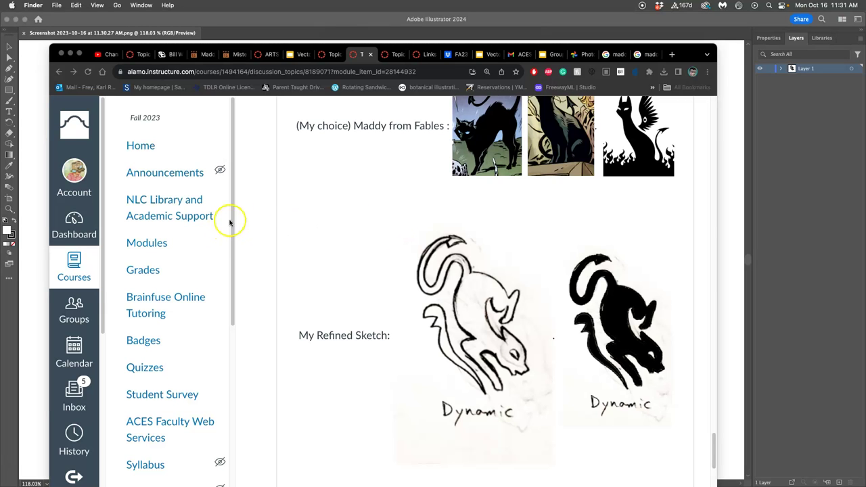
- Minimize Chrome, take Illustrator out of full screen, close the PDF, reposition the window and zoom out
click(70, 54)
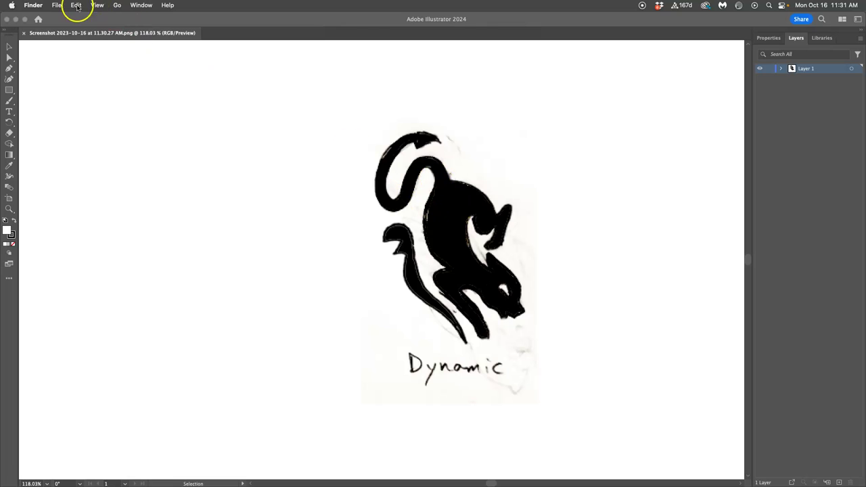
click(80, 18)
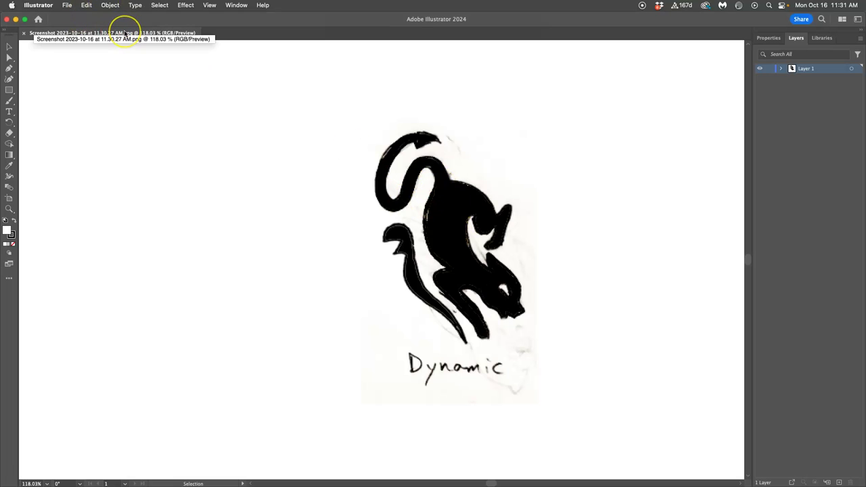
key(super+minus)
key(super+minus)
key(super+equal)
key(super+equal)
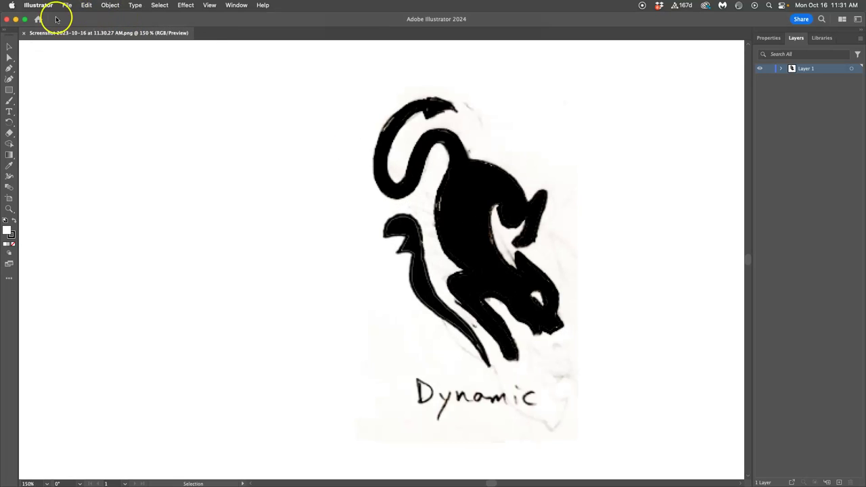
click(25, 19)
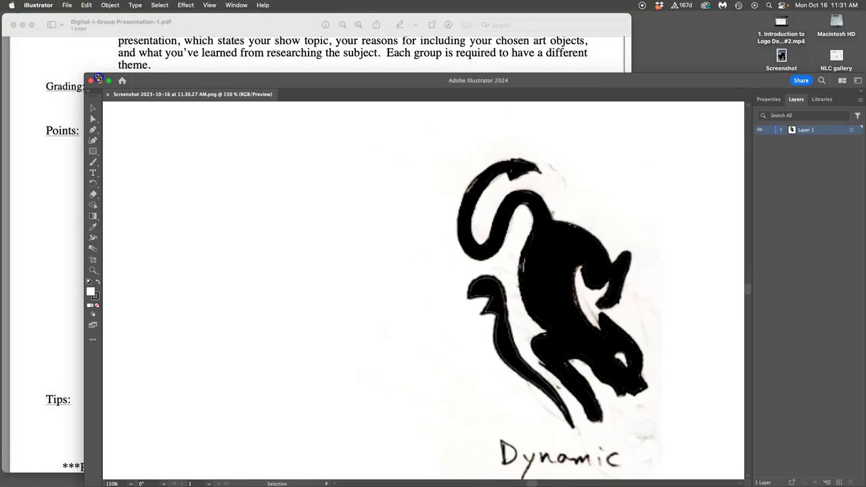
click(15, 25)
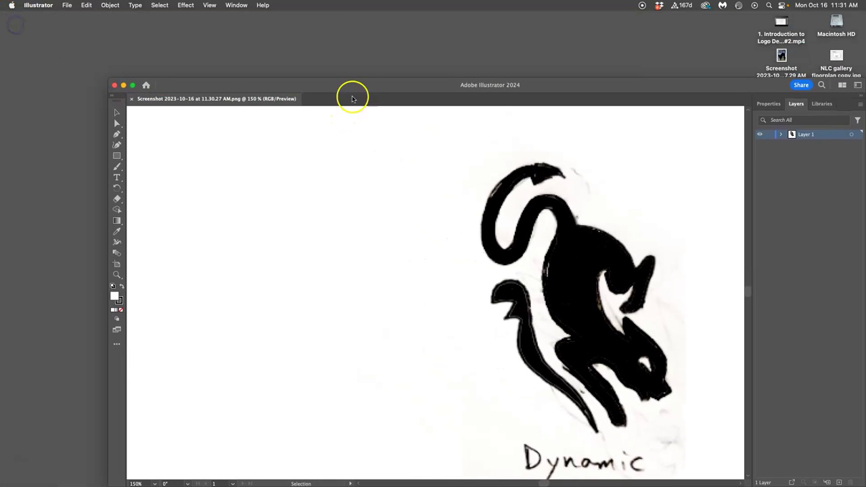
drag(358, 86, 306, 62)
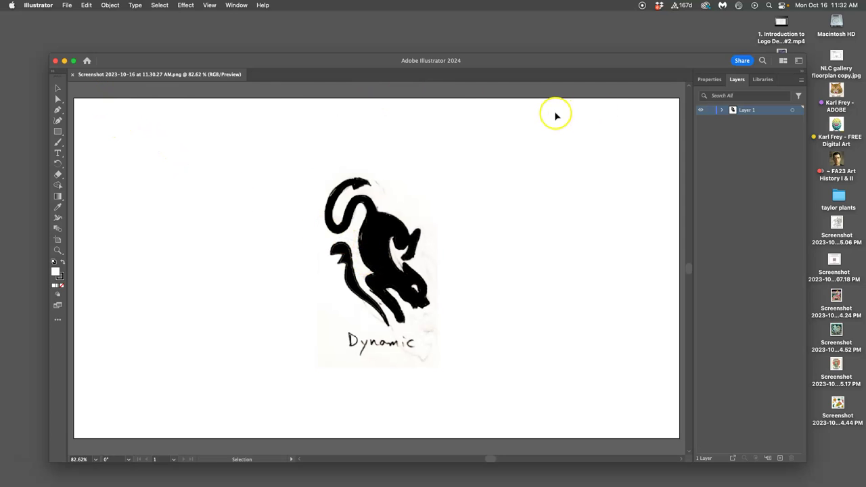
key(super+minus)
key(super+minus)
key(super+minus)
key(super+minus)
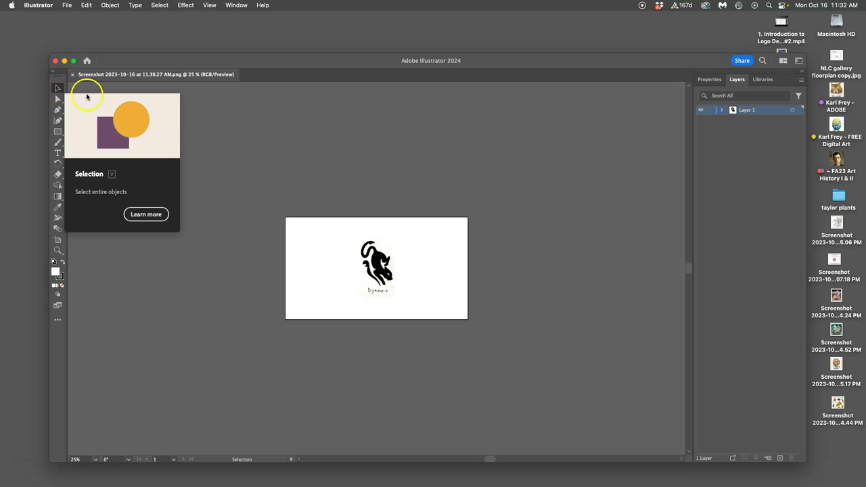
- Move the cat image to the artboard centre, zoom in to inspect its pixels, then zoom back out
click(58, 99)
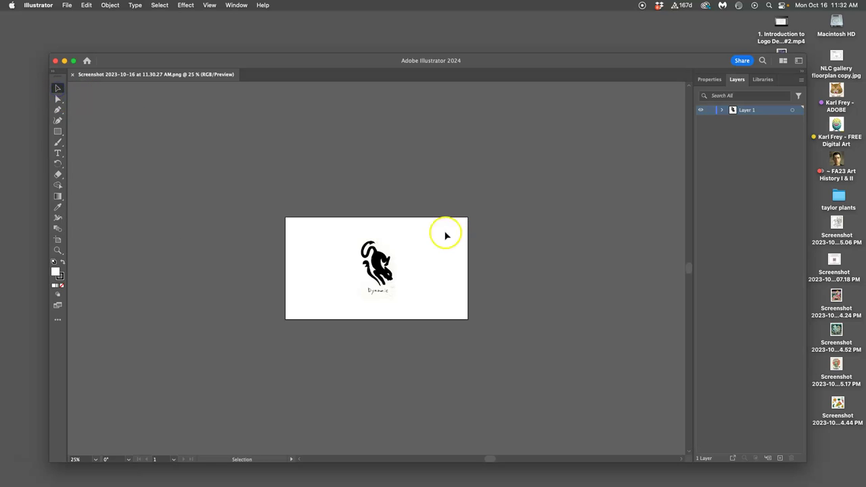
click(381, 263)
drag(381, 263, 513, 176)
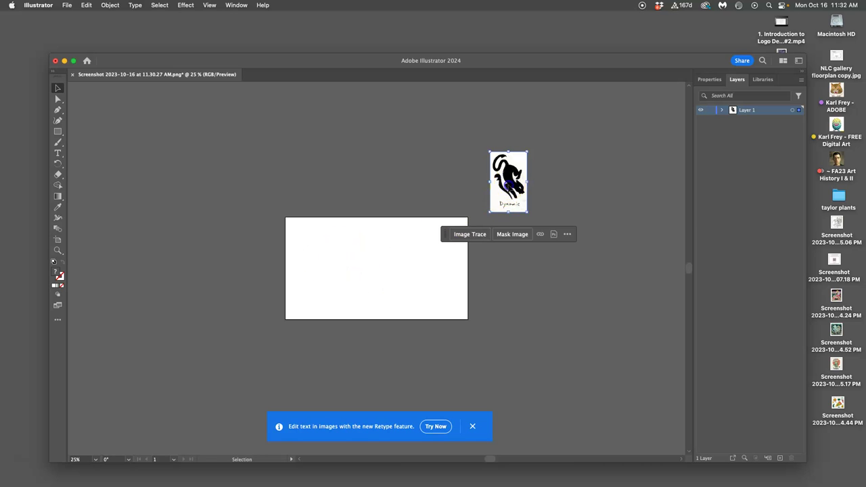
drag(504, 189, 380, 274)
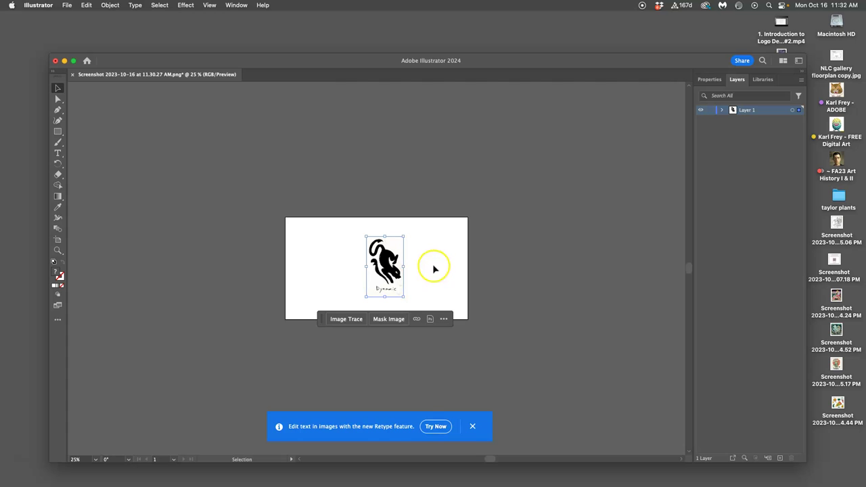
key(super+equal)
key(super+equal)
key(super+equal)
key(super+equal)
key(super+equal)
key(super+equal)
key(super+equal)
key(super+equal)
key(super+equal)
key(super+equal)
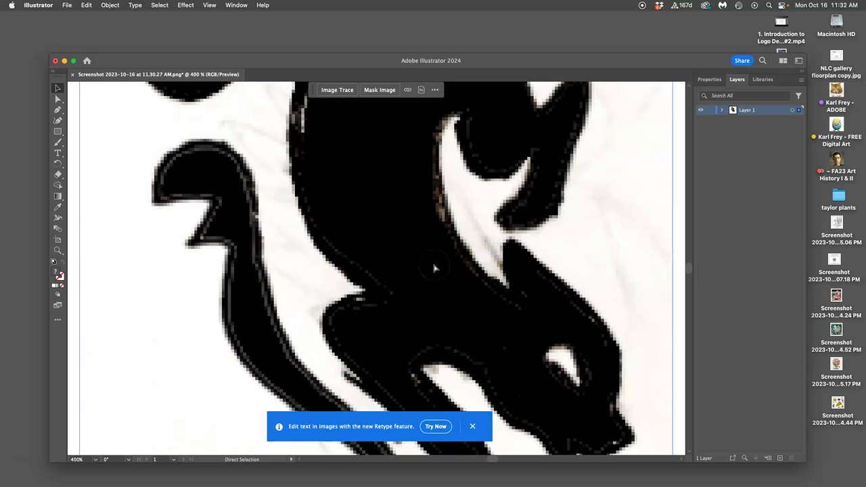
key(super+equal)
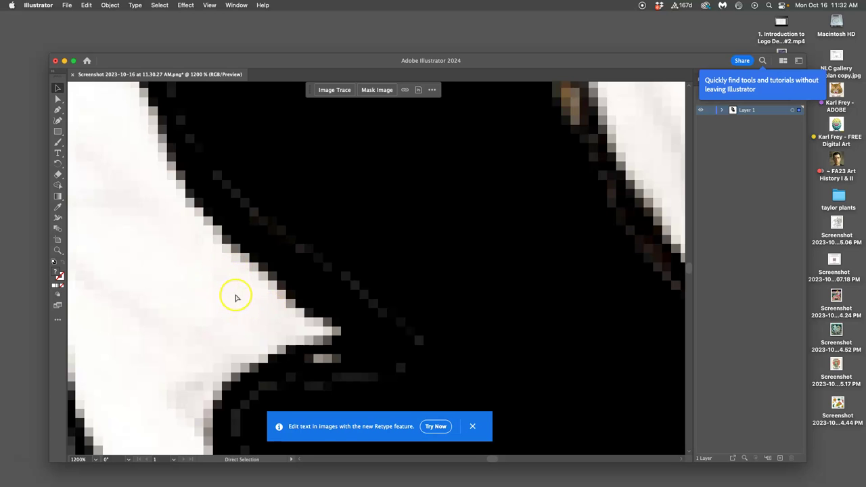
key(super+minus)
key(super+minus)
key(super+minus)
key(super+minus)
key(super+minus)
key(super+minus)
key(super+minus)
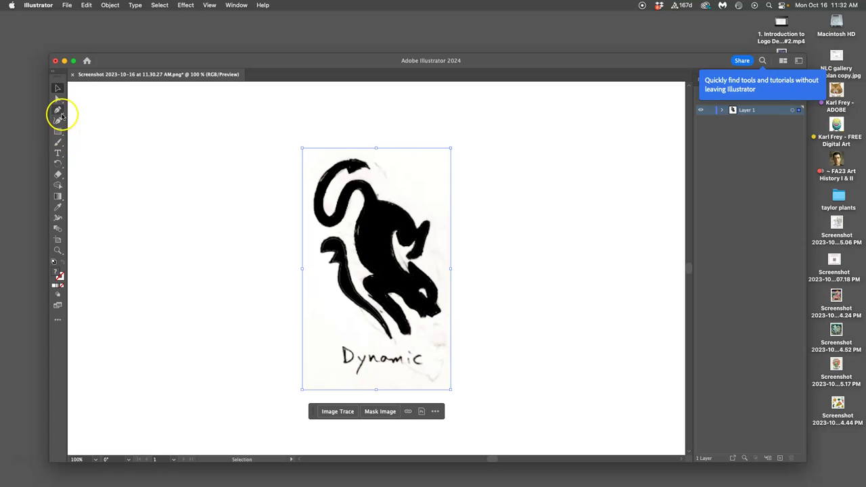
- Draw a closed S-shaped Pen path with curved and corner points to the right of the cat sketch
click(58, 110)
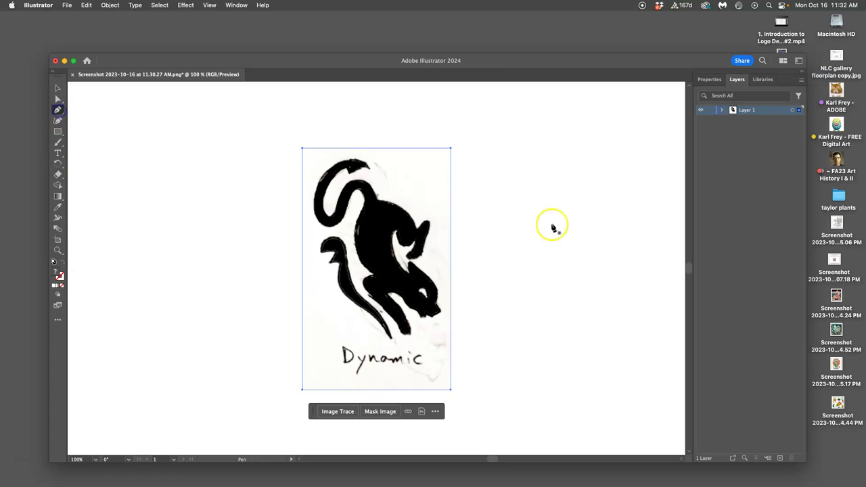
click(520, 153)
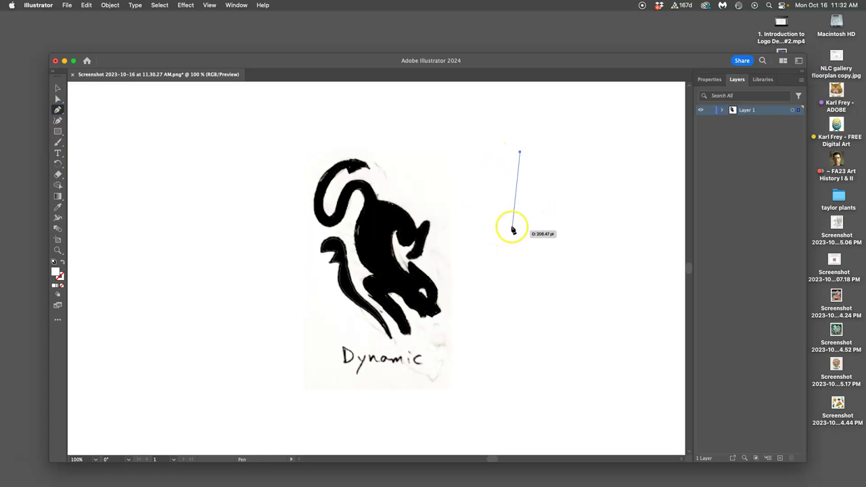
drag(500, 210, 529, 229)
drag(539, 185, 557, 211)
drag(543, 240, 610, 242)
click(596, 217)
click(568, 208)
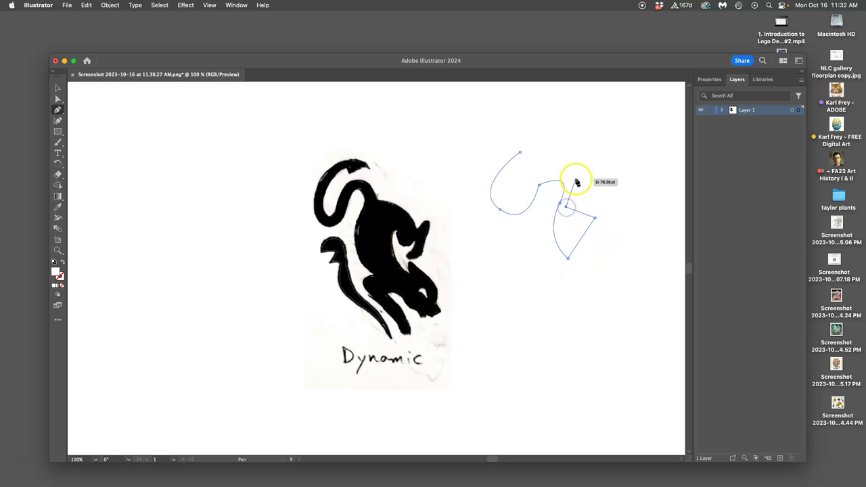
click(576, 178)
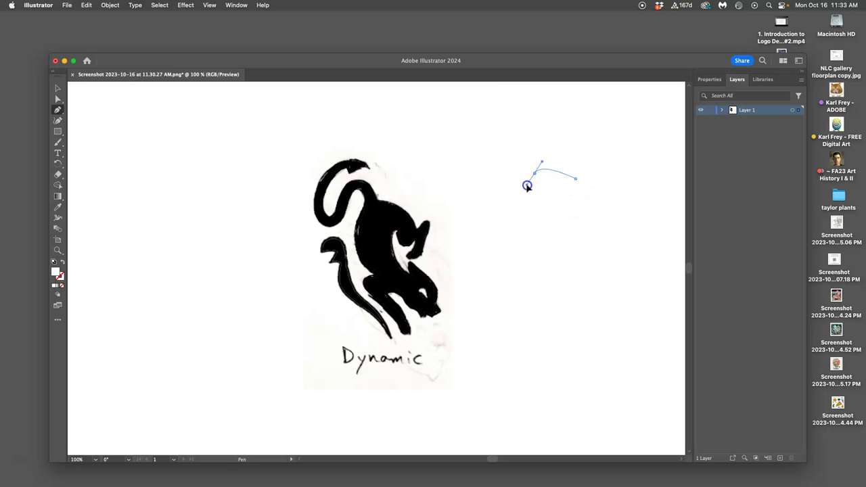
mouse_move(516, 191)
mouse_down()
mouse_move(519, 198)
mouse_move(503, 188)
mouse_up()
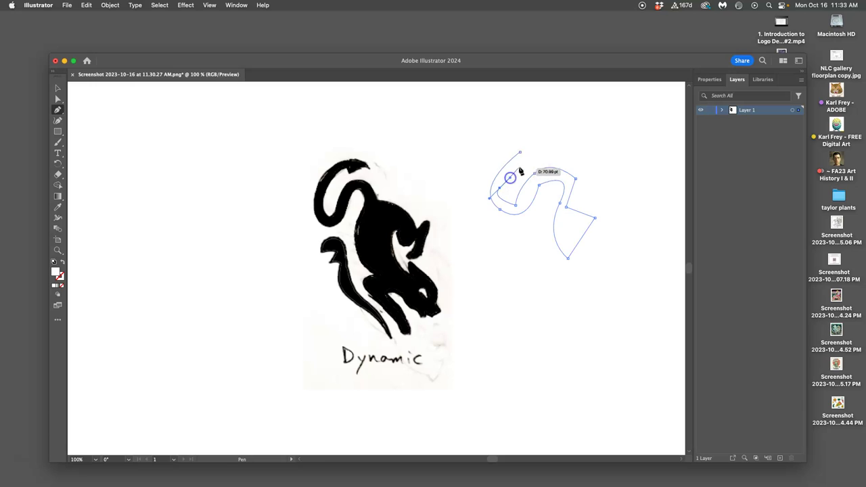
mouse_move(520, 153)
mouse_down()
mouse_move(526, 161)
mouse_move(548, 160)
mouse_move(527, 140)
mouse_move(507, 173)
mouse_up()
click(548, 160)
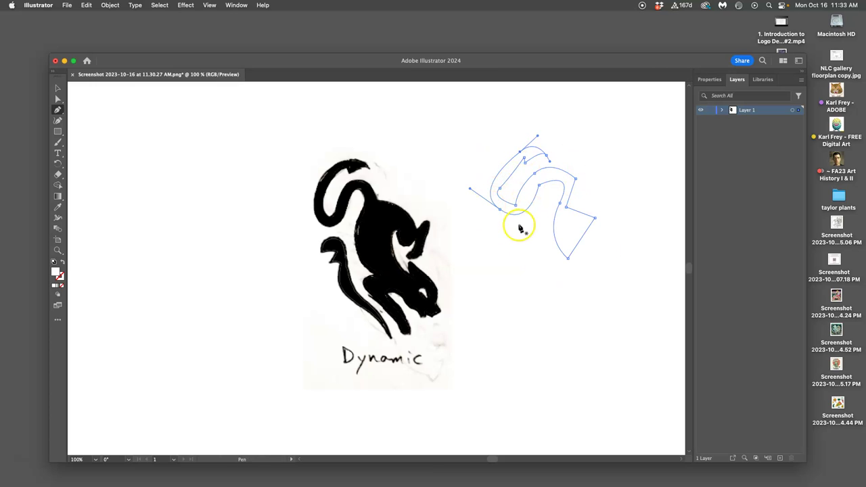
- Fill the S-shaped path with solid black (000000)
double_click(57, 274)
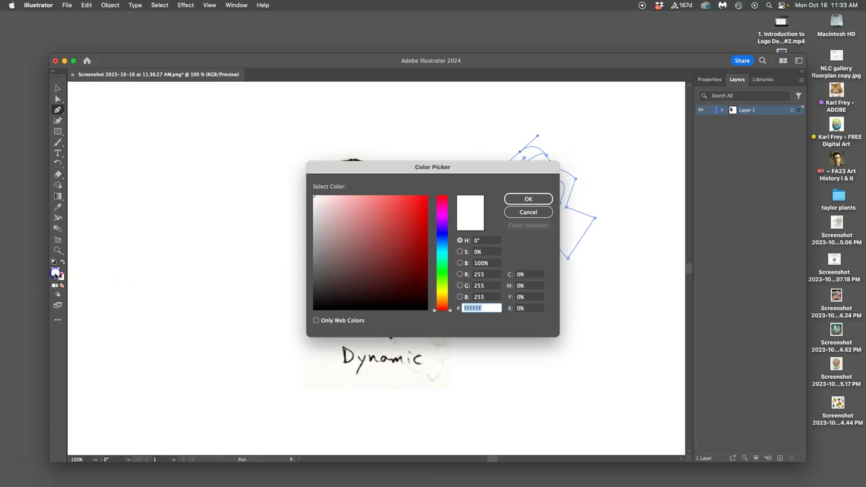
drag(330, 297, 299, 318)
click(518, 202)
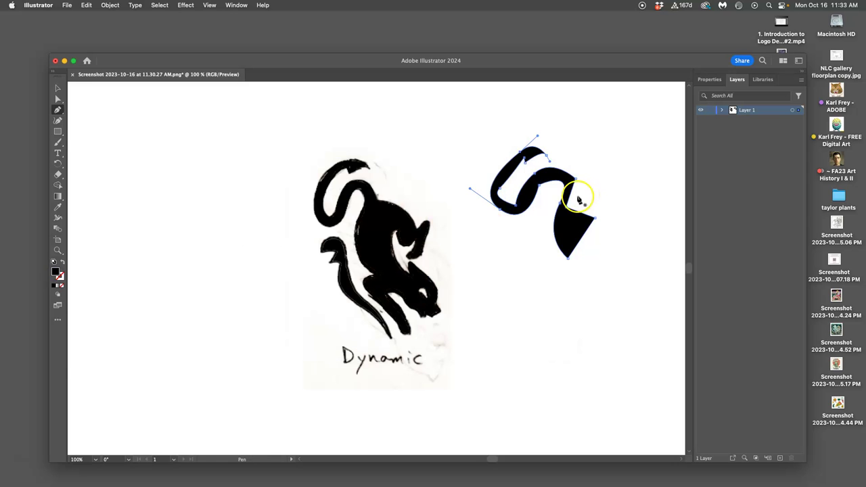
- Zoom in and drag the S shape's top and inner anchors to reshape its middle curve
scroll(579, 199, up, 5)
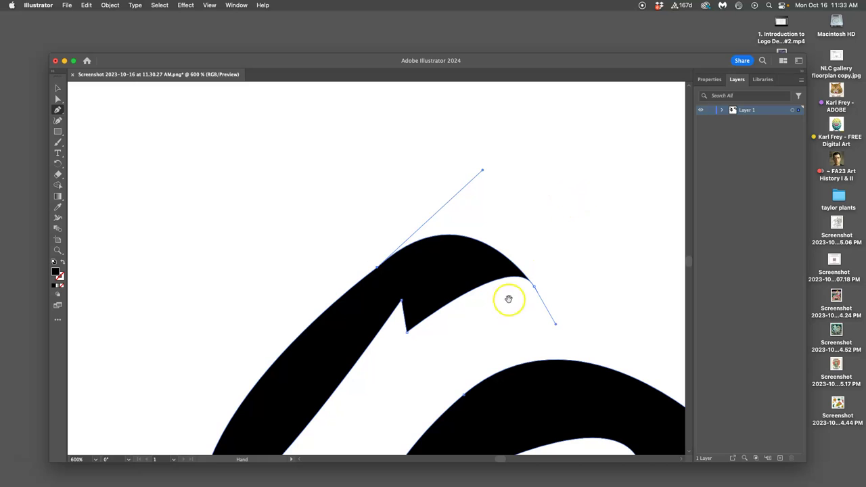
drag(509, 296, 468, 97)
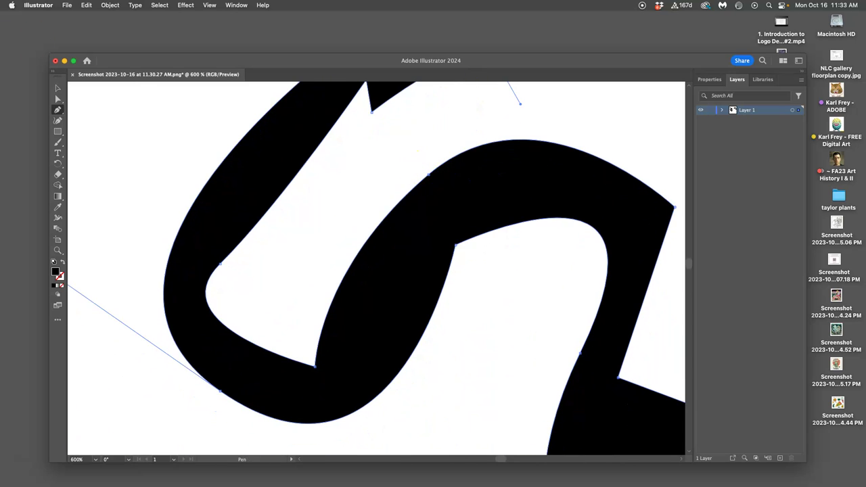
click(57, 99)
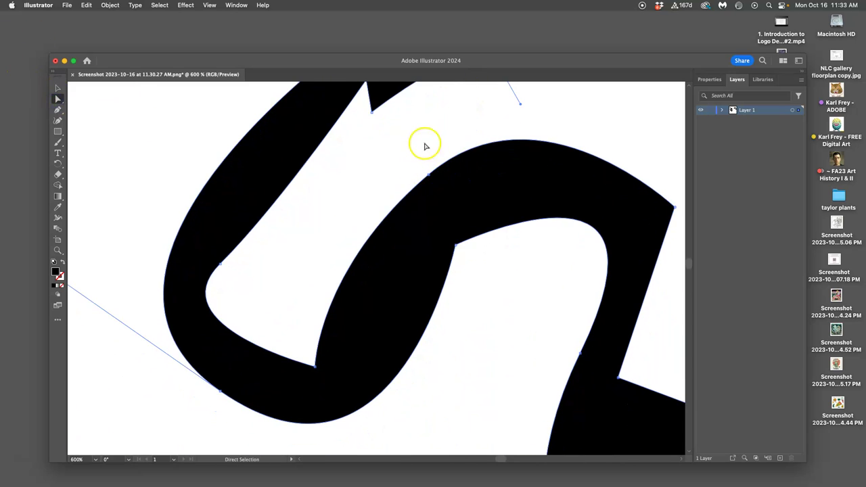
drag(426, 173, 424, 165)
drag(457, 244, 582, 362)
- Round the S shape's right and lower sharp corners into smooth, flowing curves
click(586, 143)
click(674, 206)
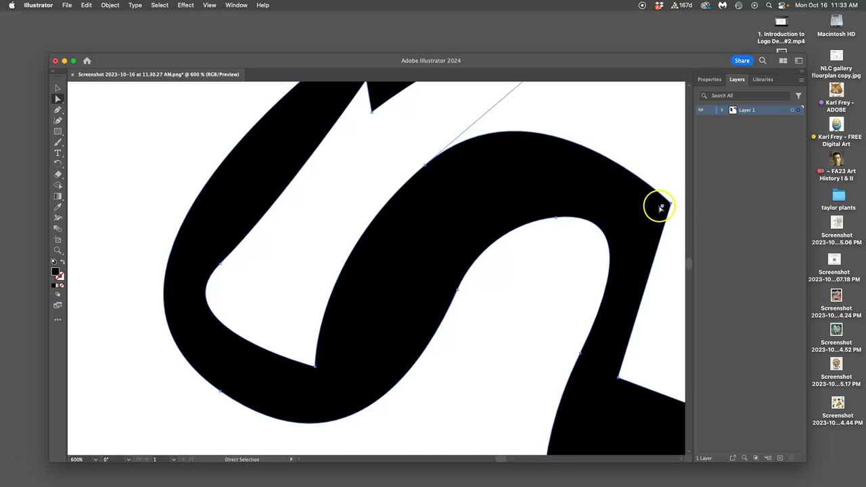
drag(662, 208, 517, 243)
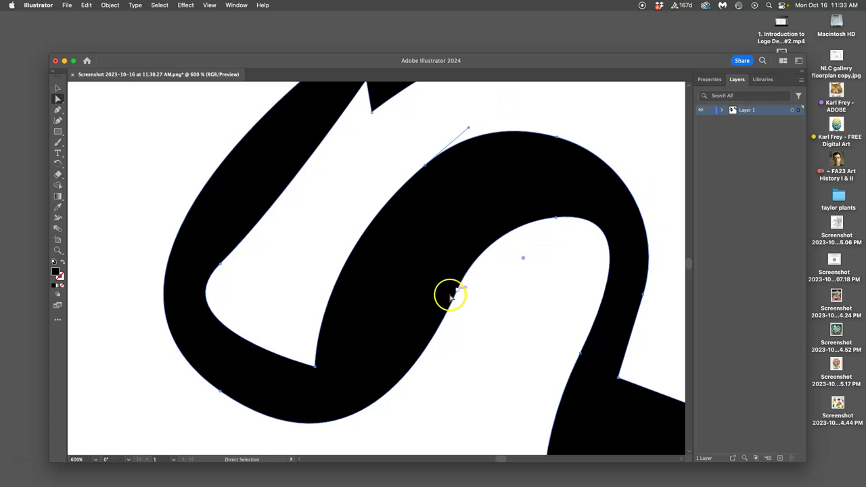
click(315, 367)
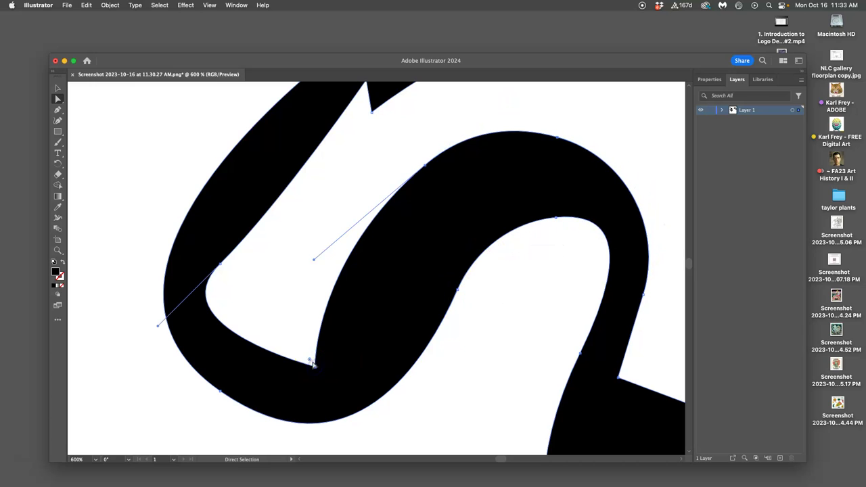
drag(312, 364, 256, 245)
mouse_move(223, 263)
mouse_down()
mouse_move(207, 290)
mouse_move(222, 267)
mouse_up()
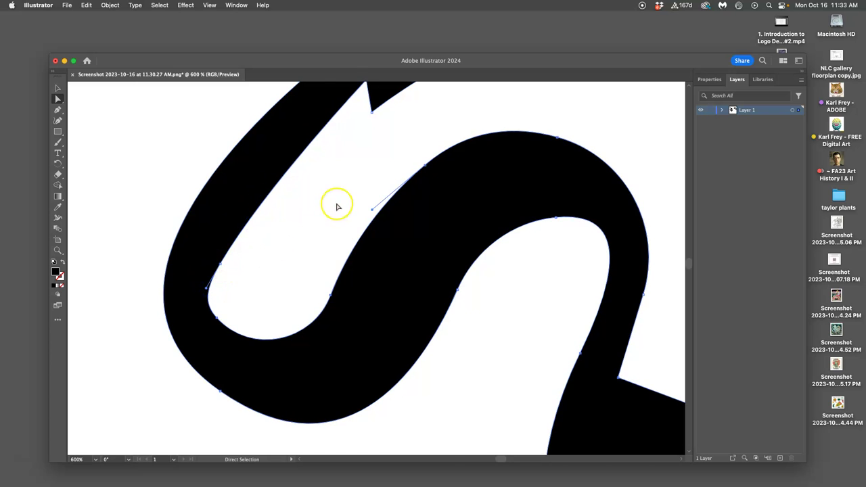
scroll(339, 205, up, 5)
scroll(338, 205, down, 5)
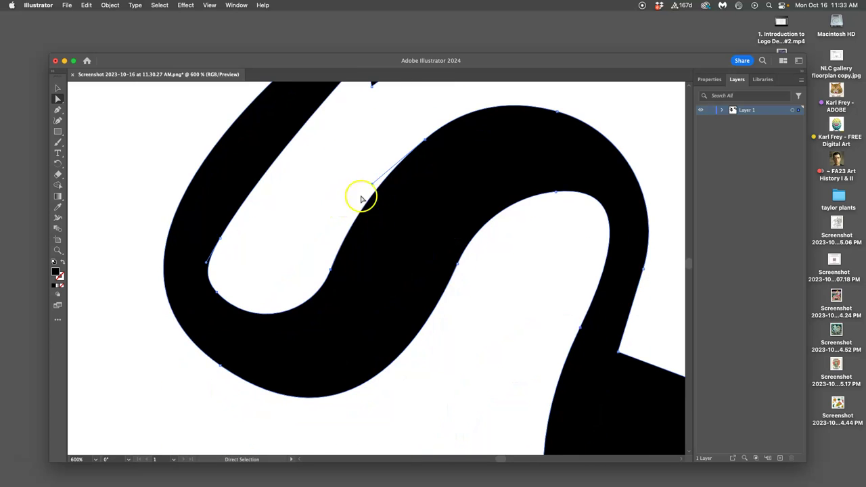
scroll(407, 214, down, 6)
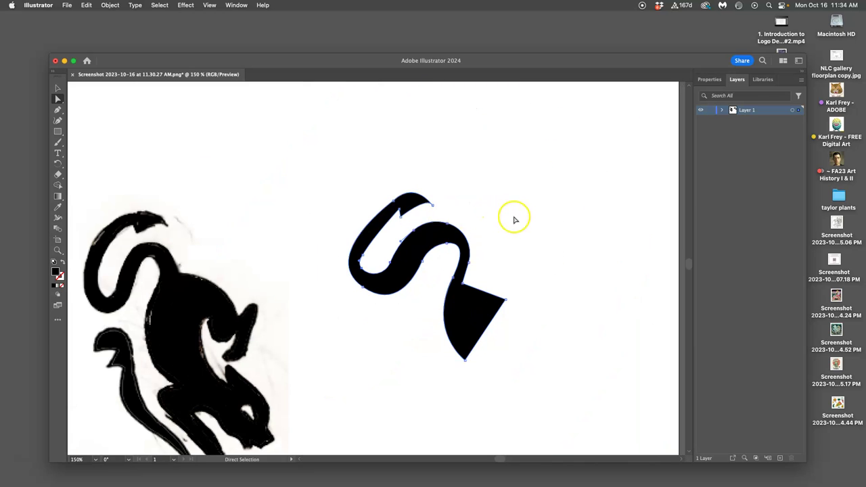
scroll(514, 223, down, 3)
scroll(476, 180, left, 2)
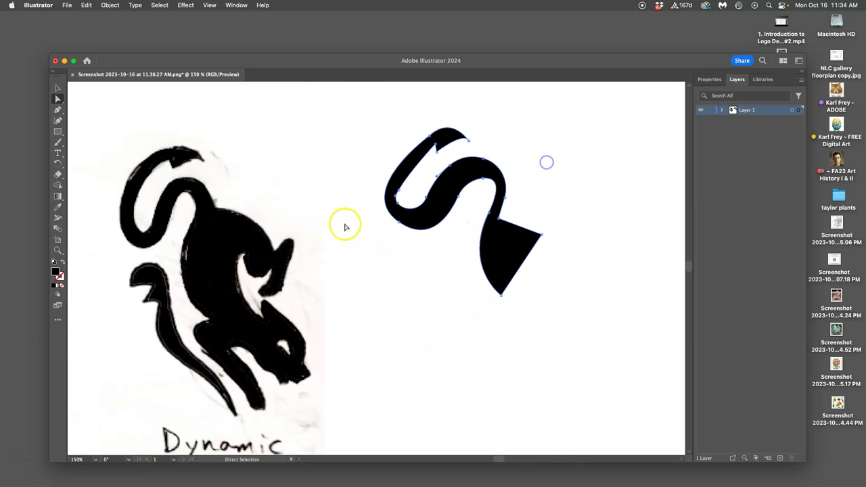
scroll(338, 223, up, 6)
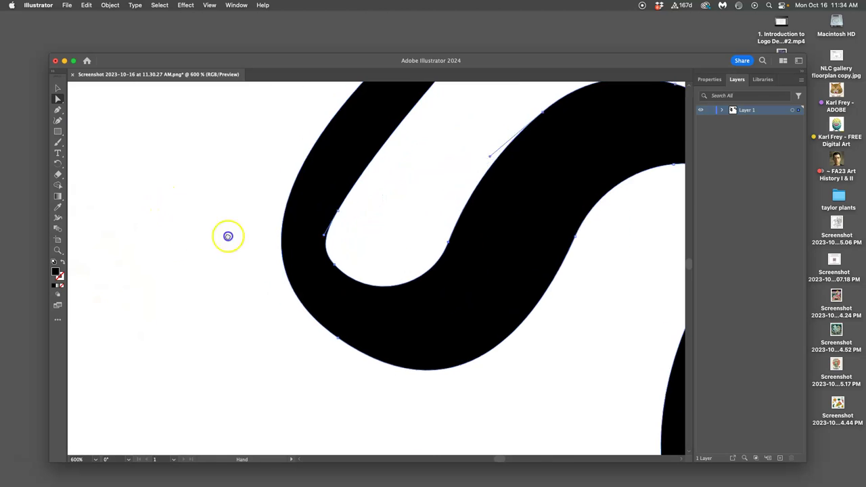
scroll(278, 233, left, 5)
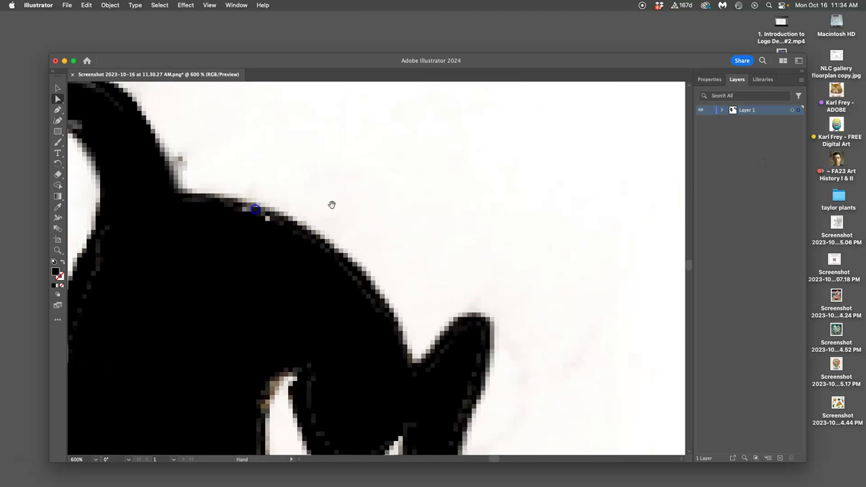
scroll(391, 199, right, 10)
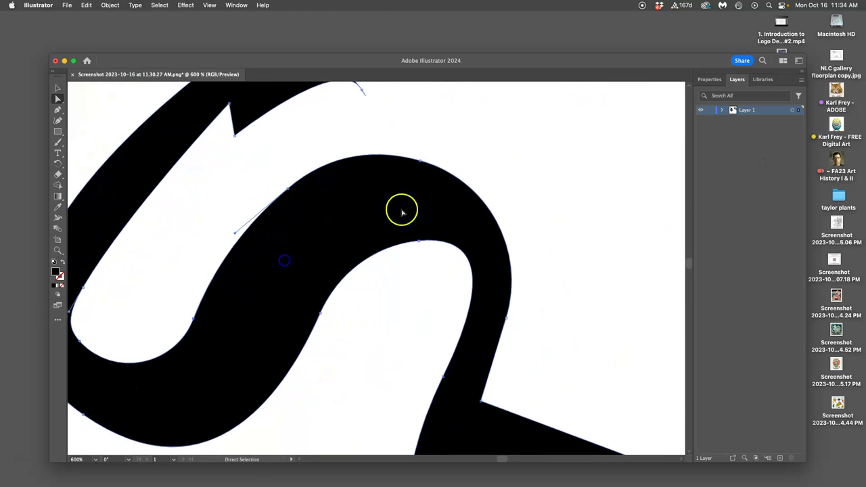
click(501, 173)
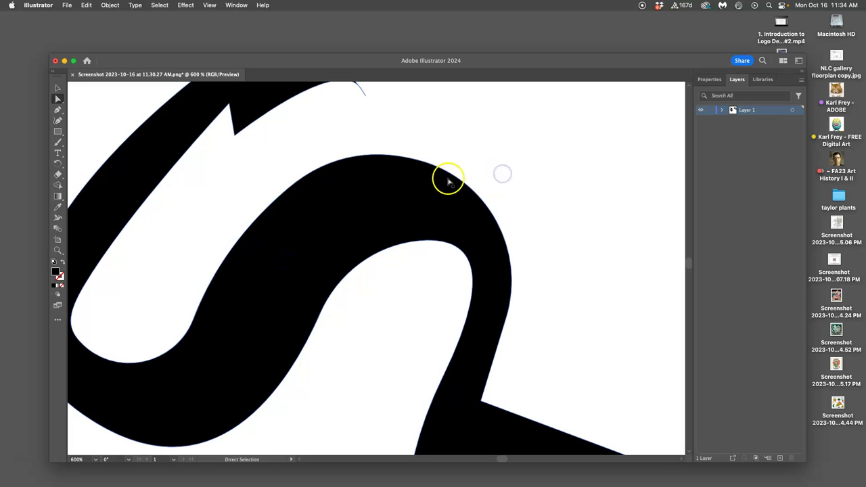
scroll(444, 214, up, 10)
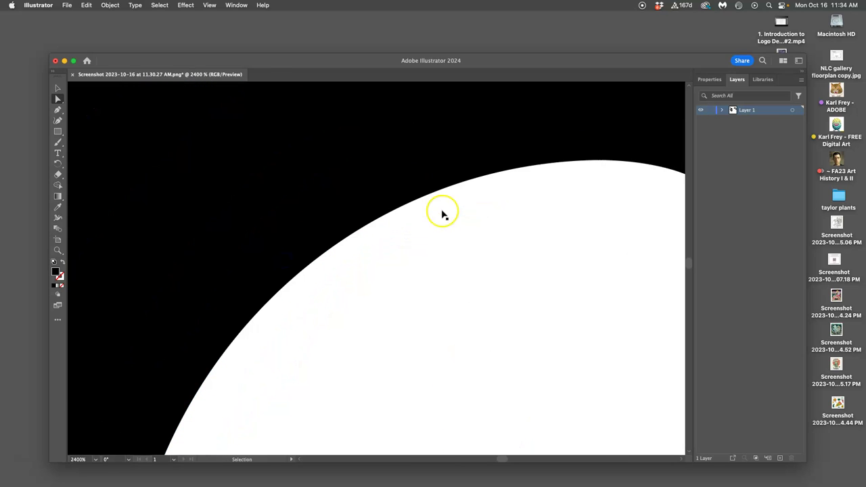
scroll(342, 199, up, 6)
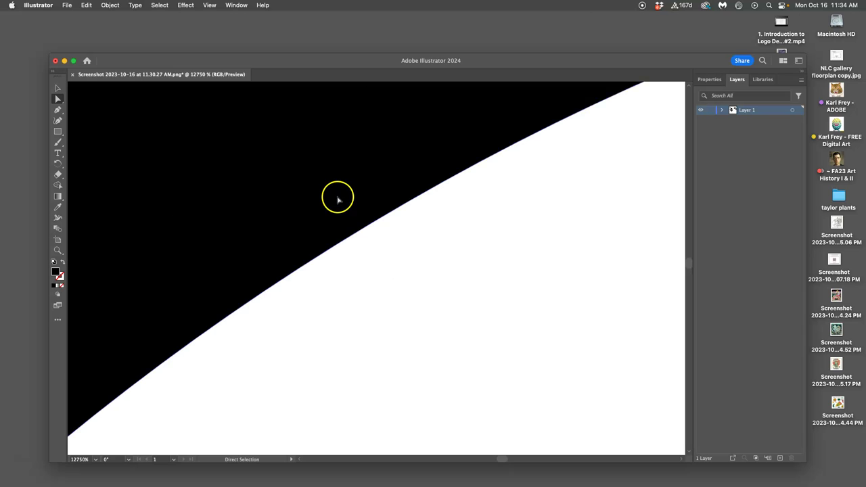
scroll(339, 199, up, 3)
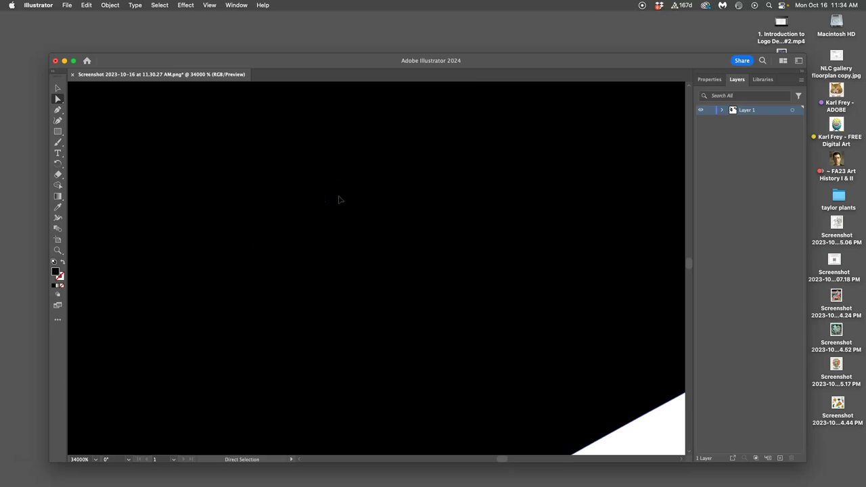
scroll(339, 200, up, 3)
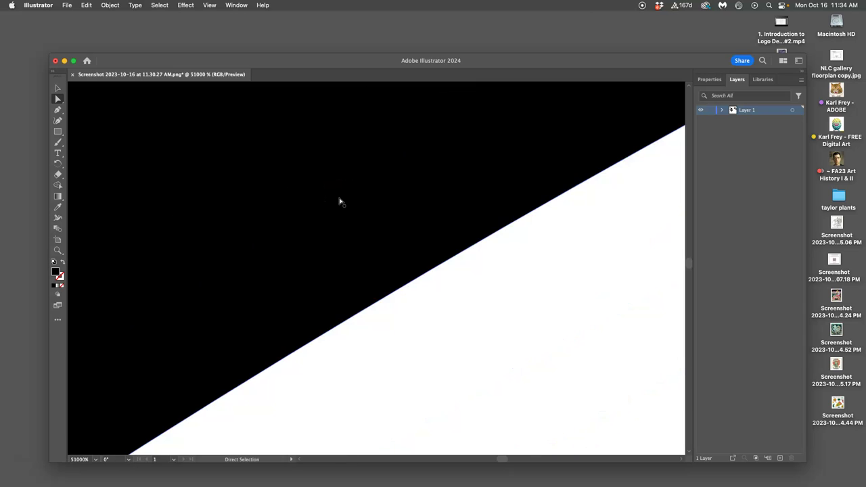
scroll(341, 201, down, 5)
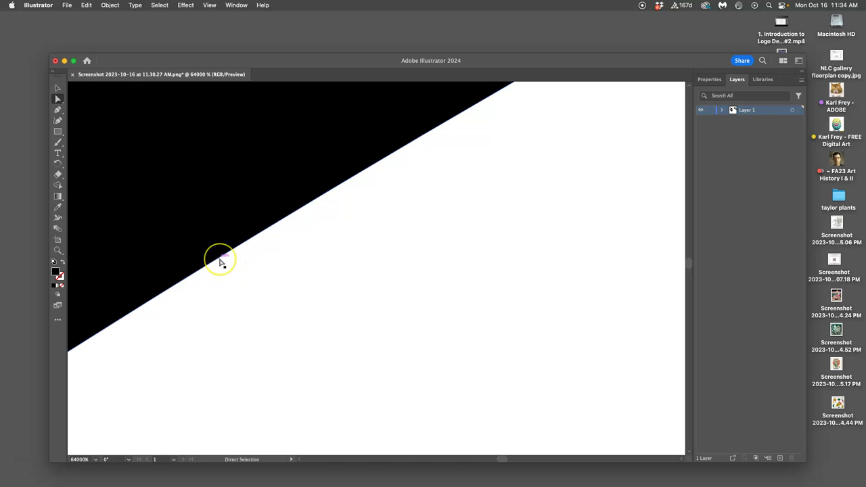
key(super+0)
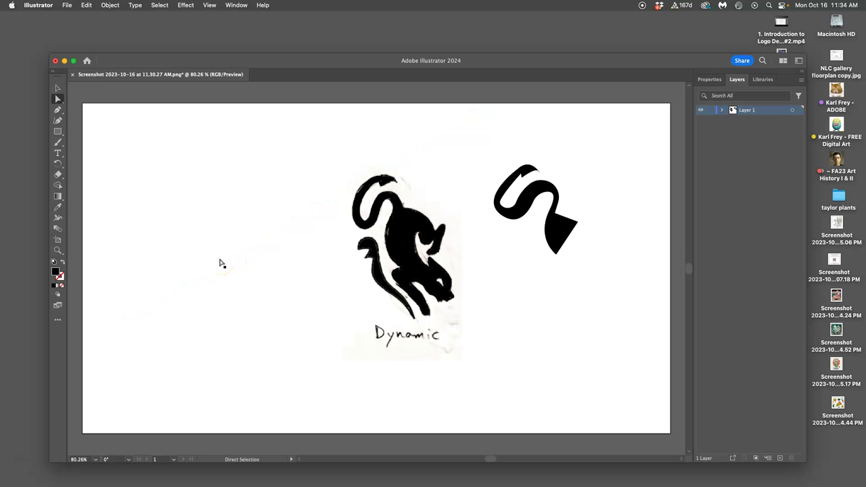
- Move, rotate about 7° and enlarge the S shape beside the cat's head, leaving it deselected
click(58, 89)
drag(563, 239, 547, 224)
mouse_move(564, 145)
mouse_down()
mouse_move(573, 165)
mouse_move(572, 151)
mouse_up()
drag(555, 241, 531, 218)
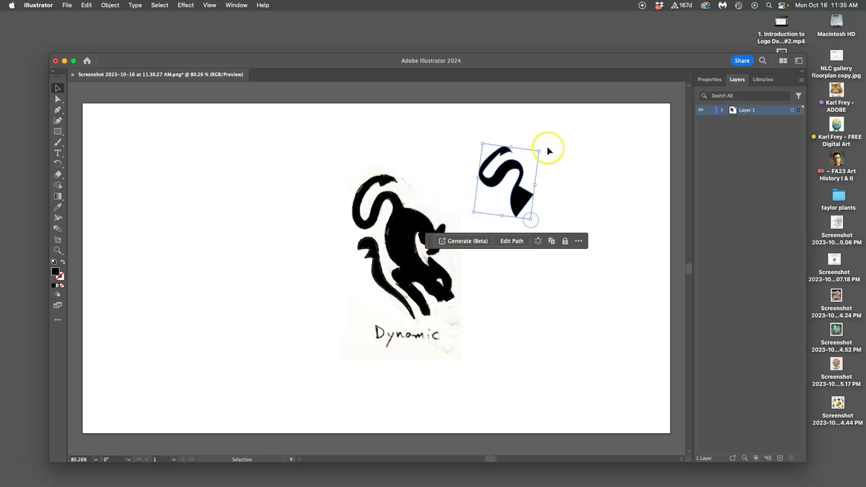
drag(545, 149, 477, 165)
click(413, 194)
click(479, 161)
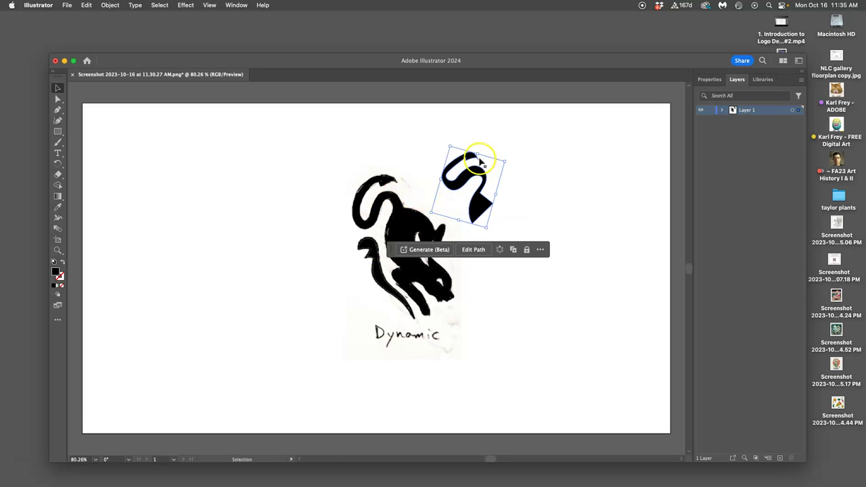
click(534, 192)
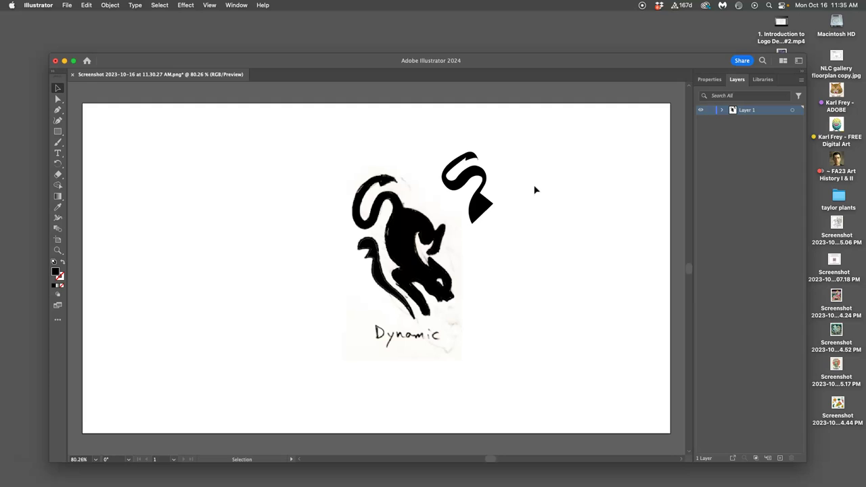
- Pen-draw a black five-corner polygon with a pointed top peak right of the S shape
click(488, 204)
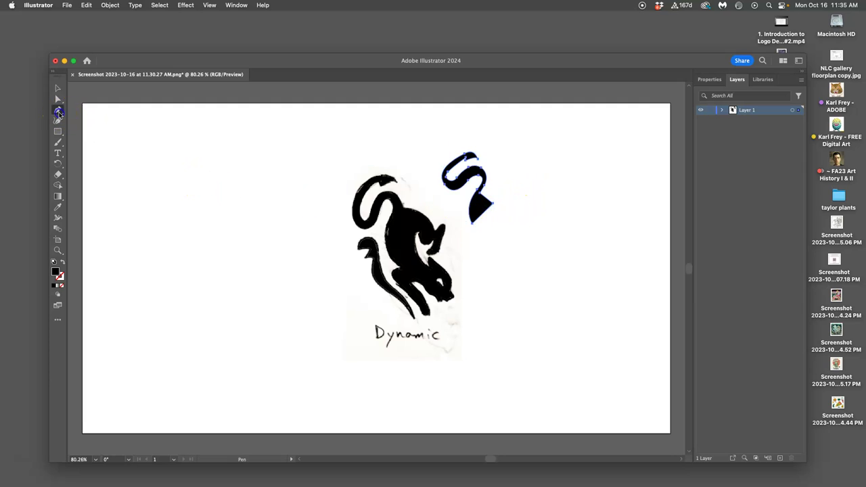
click(566, 166)
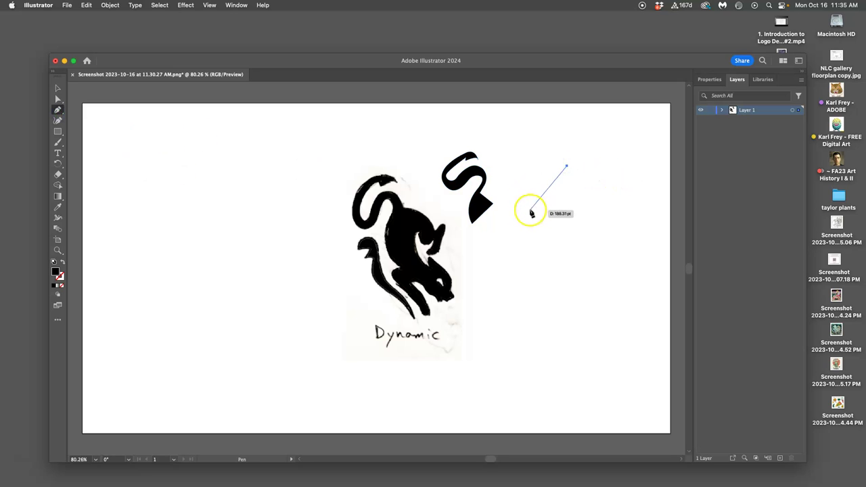
click(527, 187)
click(546, 240)
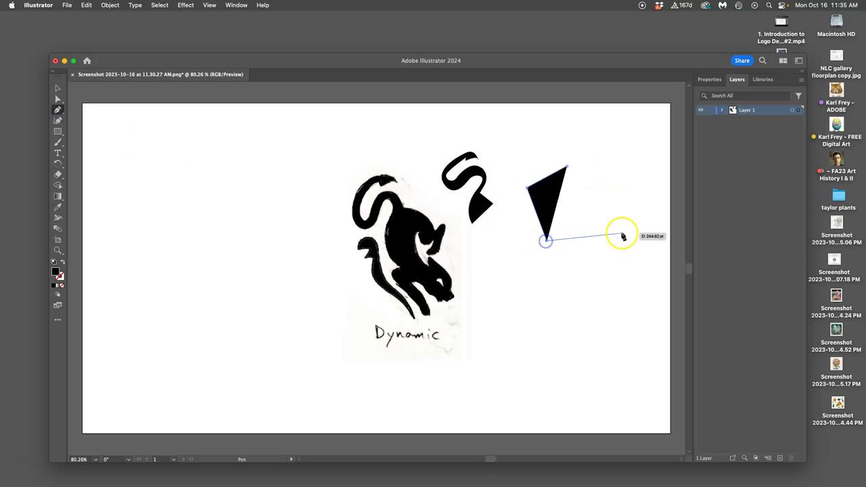
click(605, 228)
click(567, 166)
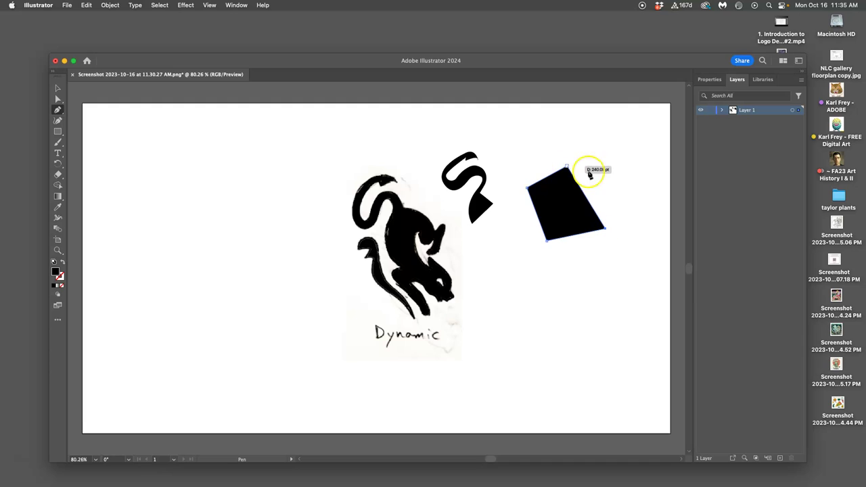
click(620, 178)
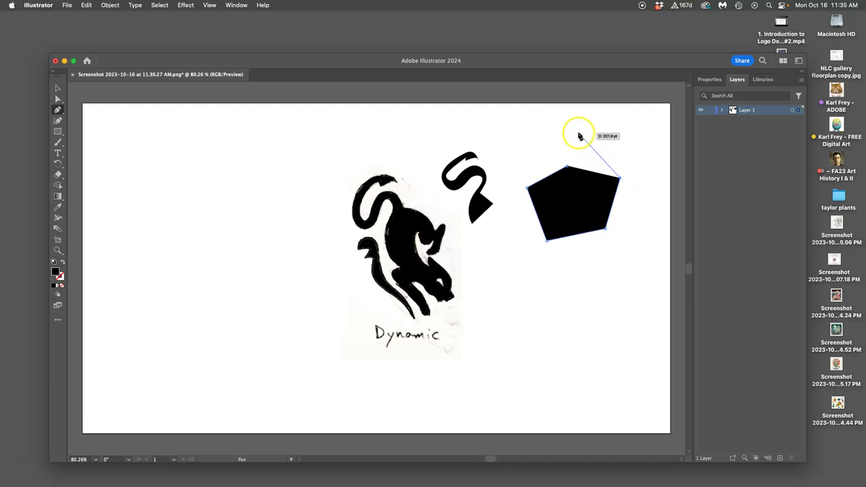
click(577, 134)
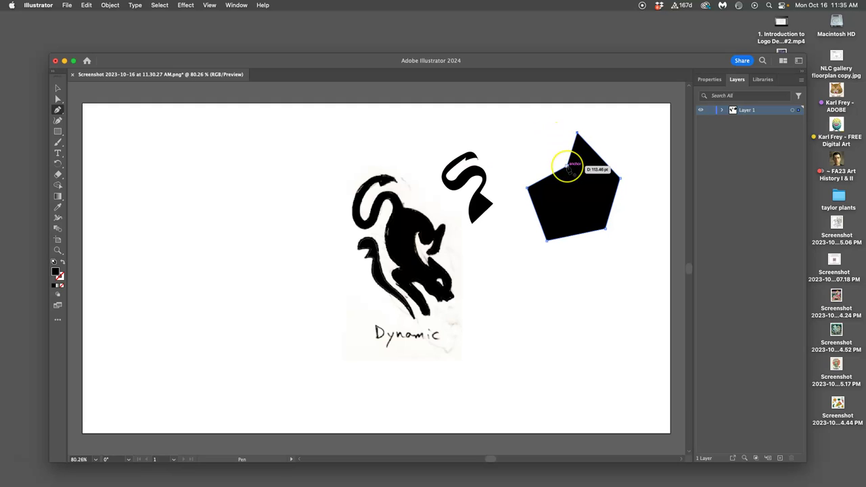
key(super+equal)
key(super+equal)
key(super+equal)
key(super+equal)
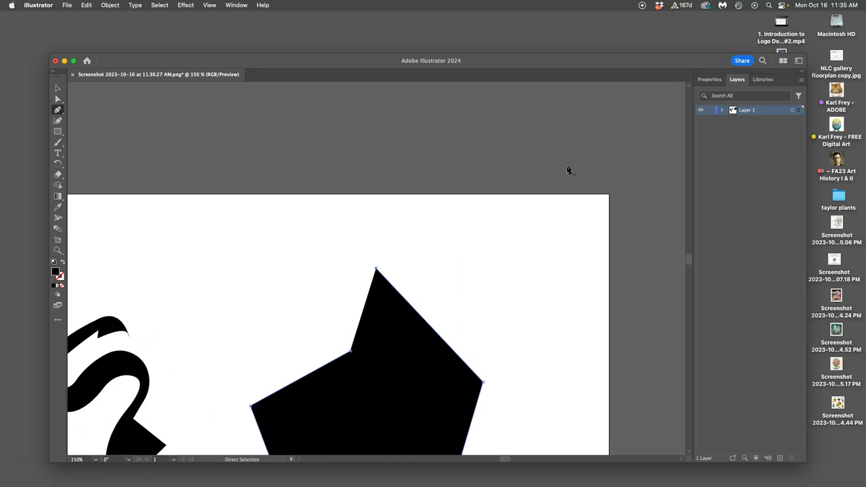
scroll(352, 349, down, 3)
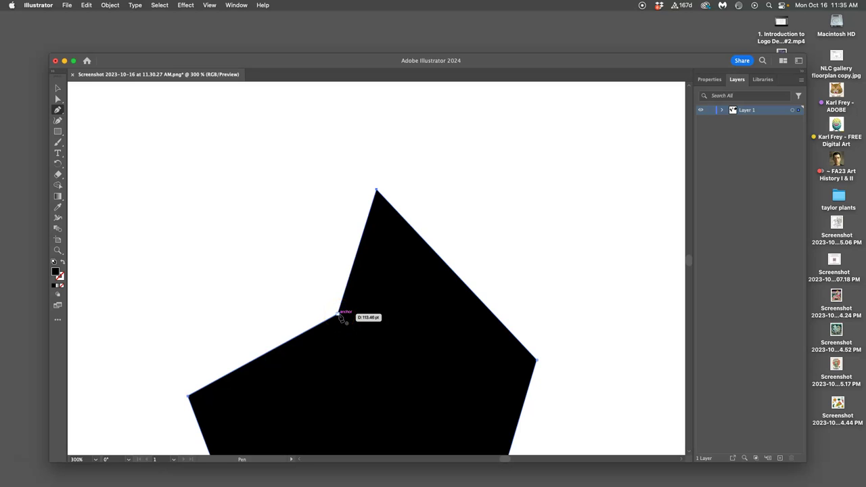
- Pen-draw a small closed black square above the pointed polygon, then zoom out to the artboard
click(213, 141)
click(213, 216)
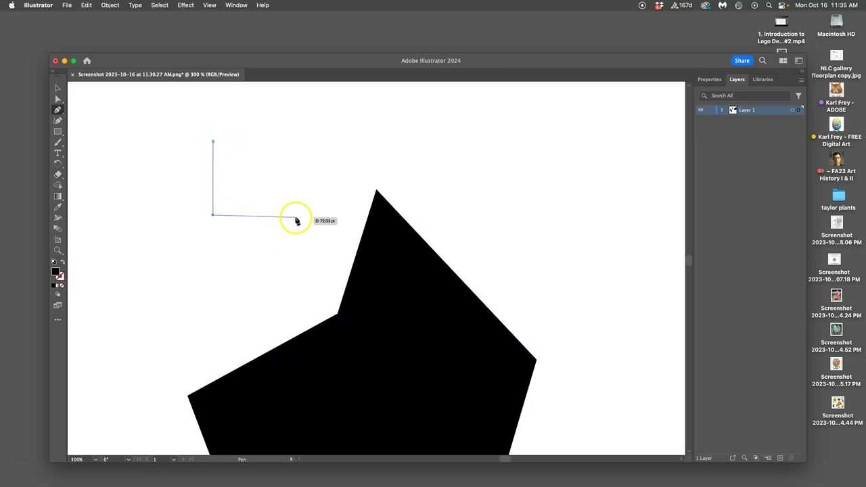
click(294, 216)
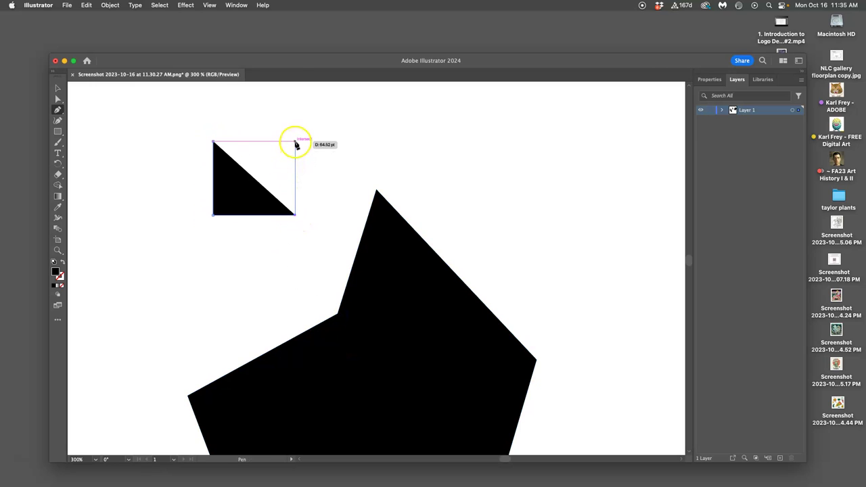
click(295, 142)
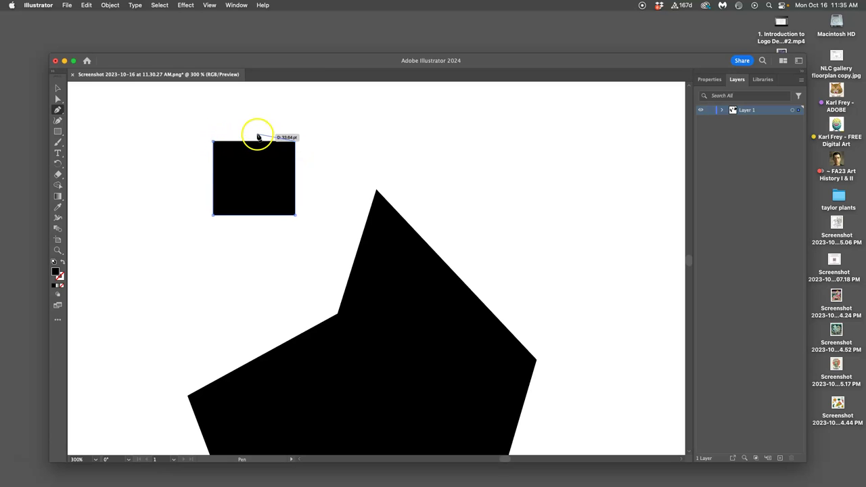
click(214, 142)
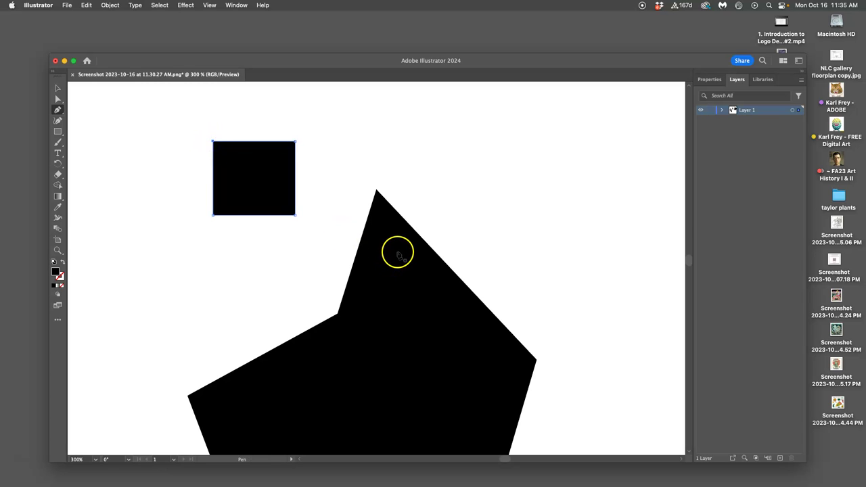
key(super+minus)
key(super+minus)
key(super+minus)
key(super+minus)
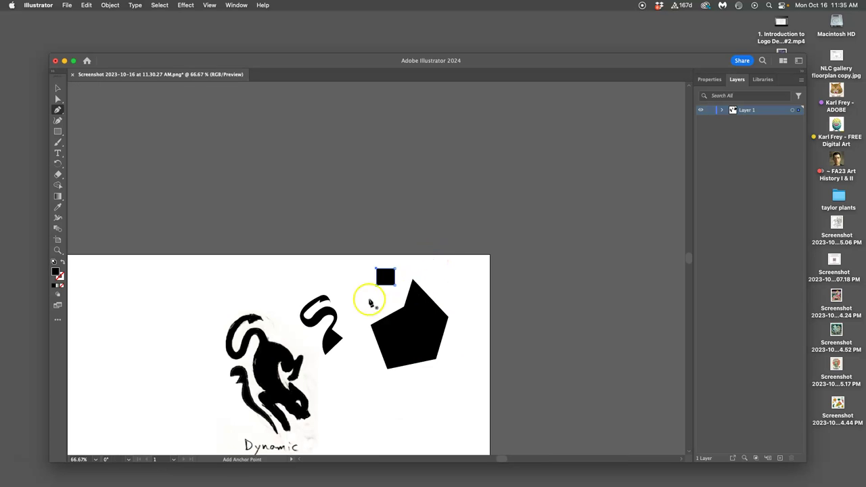
scroll(379, 310, down, 2)
scroll(375, 305, left, 3)
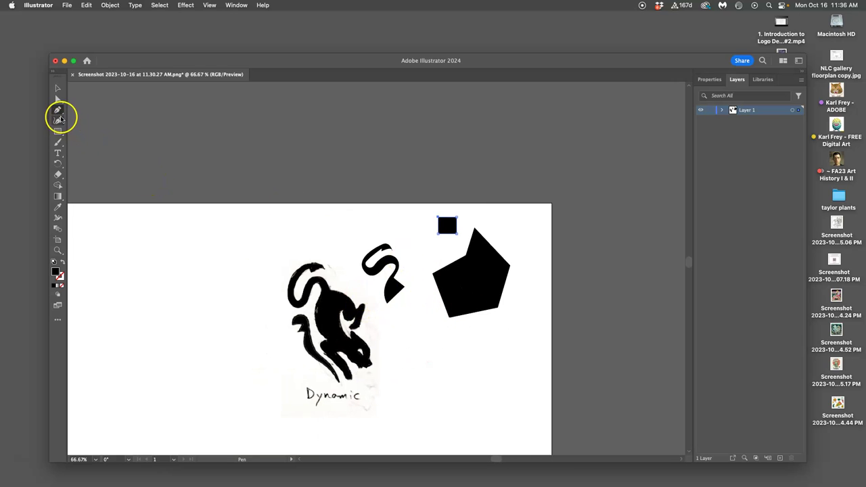
drag(58, 132, 93, 144)
- Draw a black circle left of the cat and a black rectangle just above it
drag(187, 280, 225, 319)
drag(59, 133, 88, 131)
drag(165, 234, 253, 254)
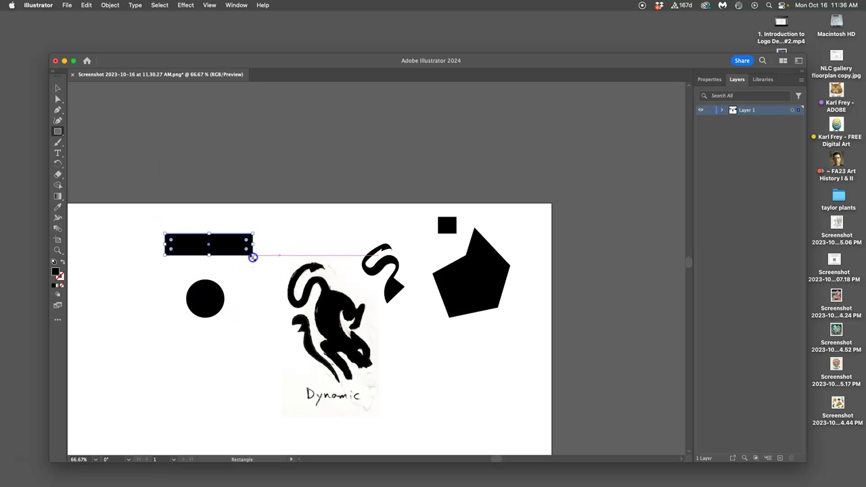
- Rotate the rectangle diagonally so its lower end overlaps the circle
click(57, 88)
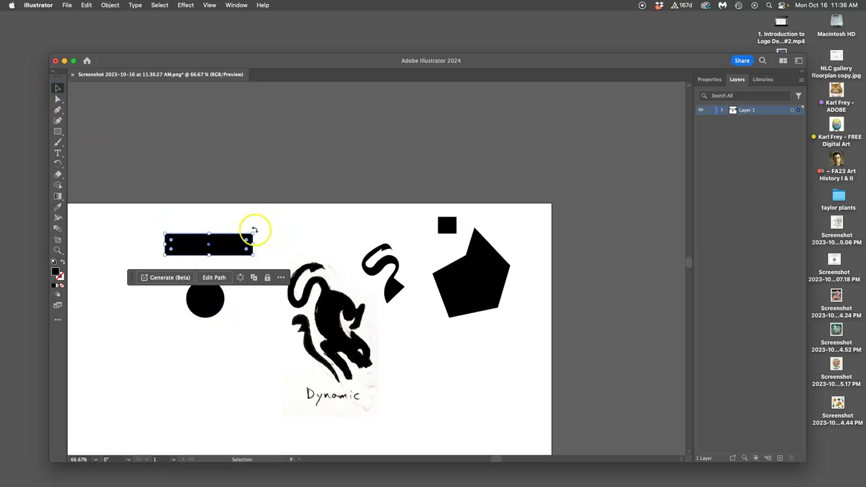
drag(254, 231, 193, 285)
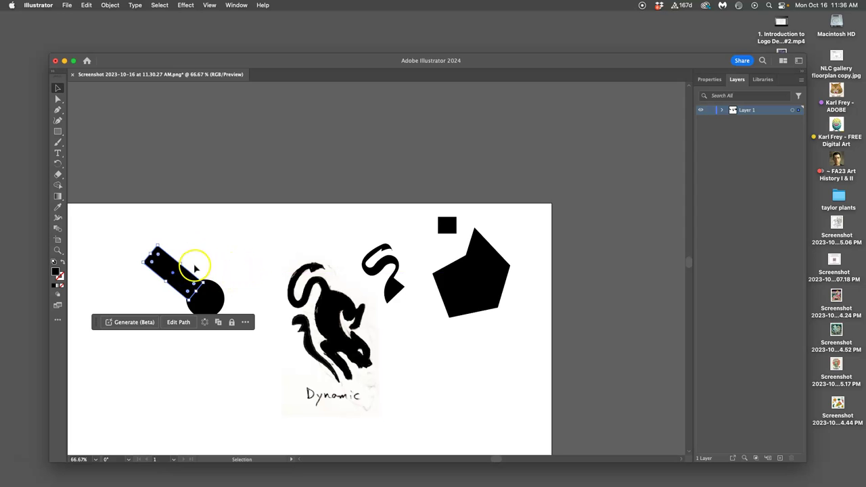
click(189, 247)
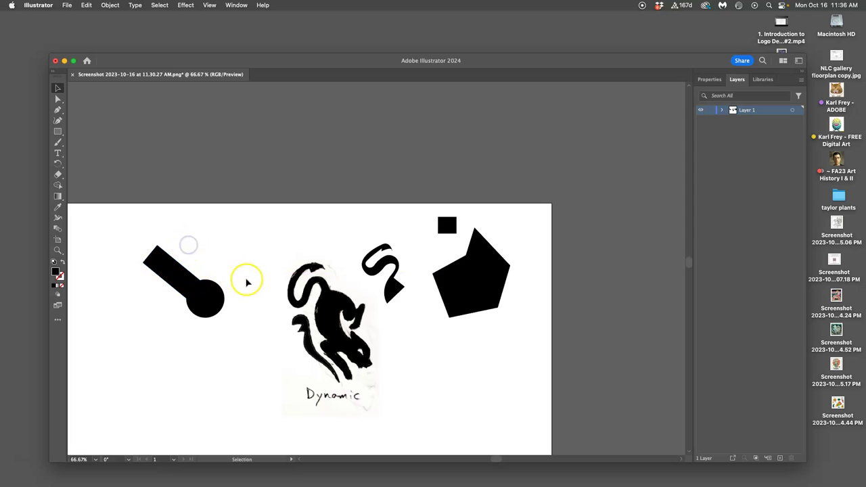
click(181, 274)
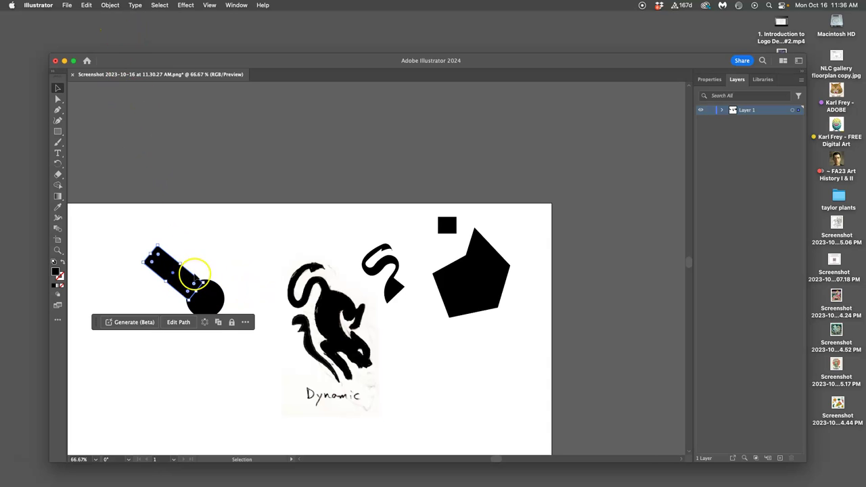
click(246, 322)
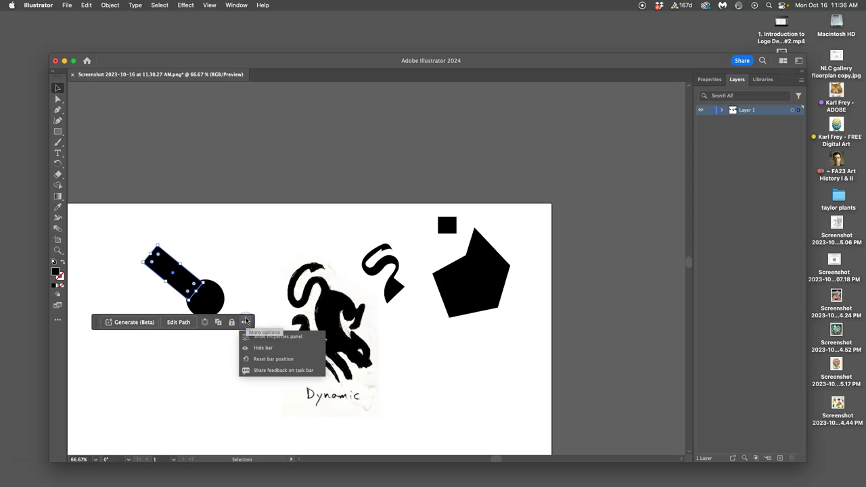
click(234, 296)
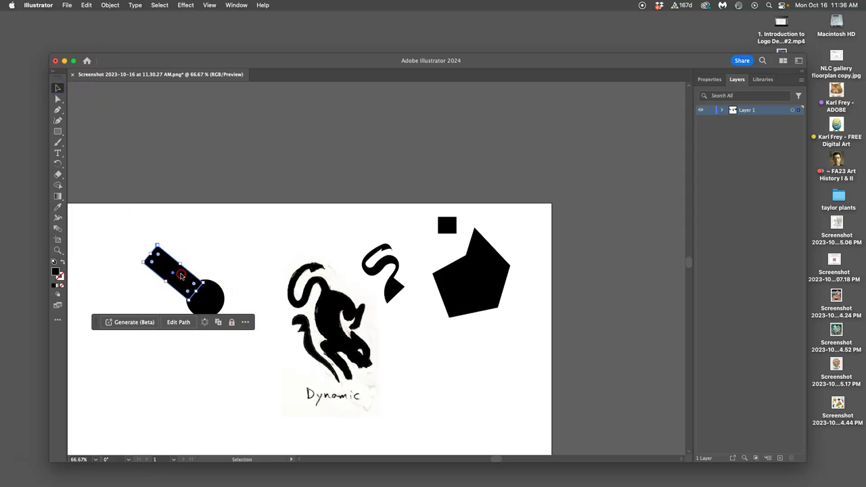
- Shear the tilted rectangle with a 34° Shear Angle via Transform > Shear
right_click(181, 274)
click(225, 434)
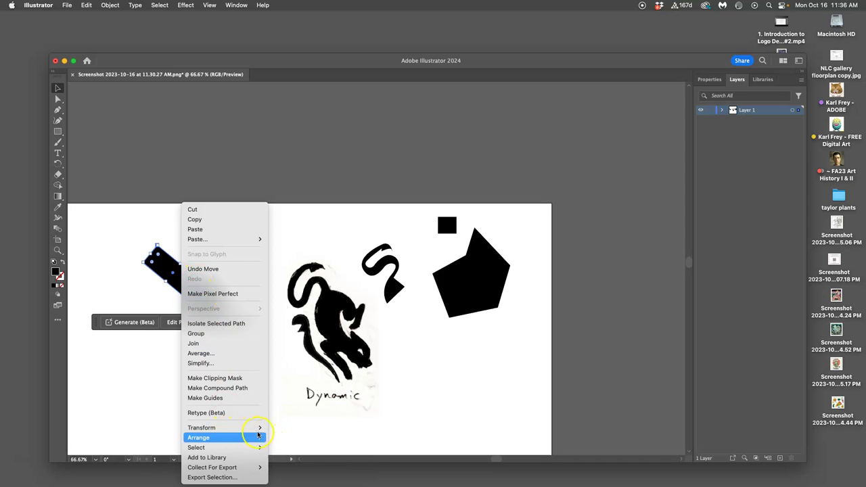
click(283, 448)
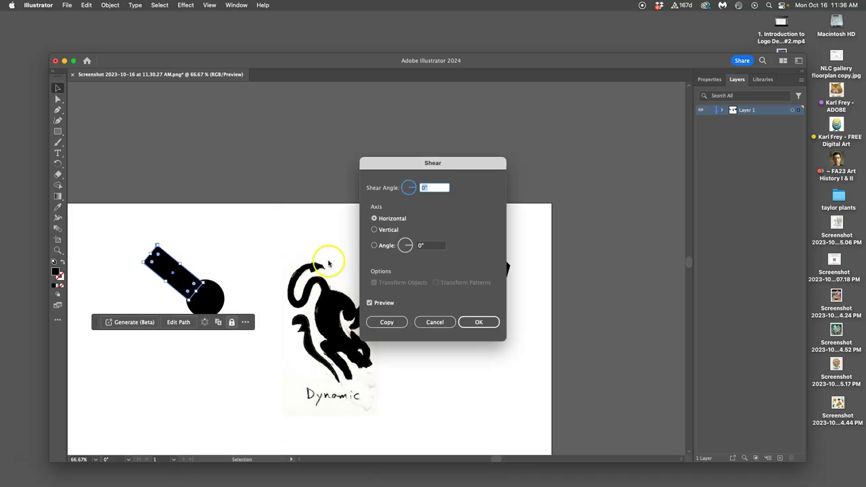
click(408, 185)
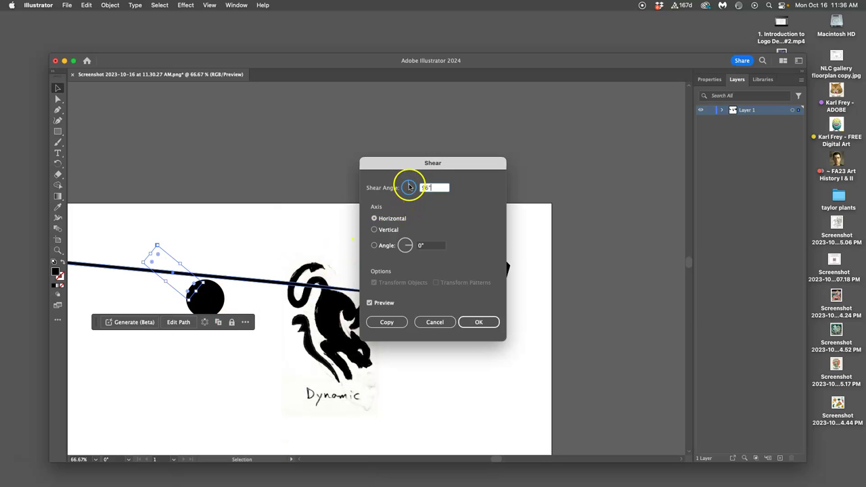
drag(411, 187, 410, 188)
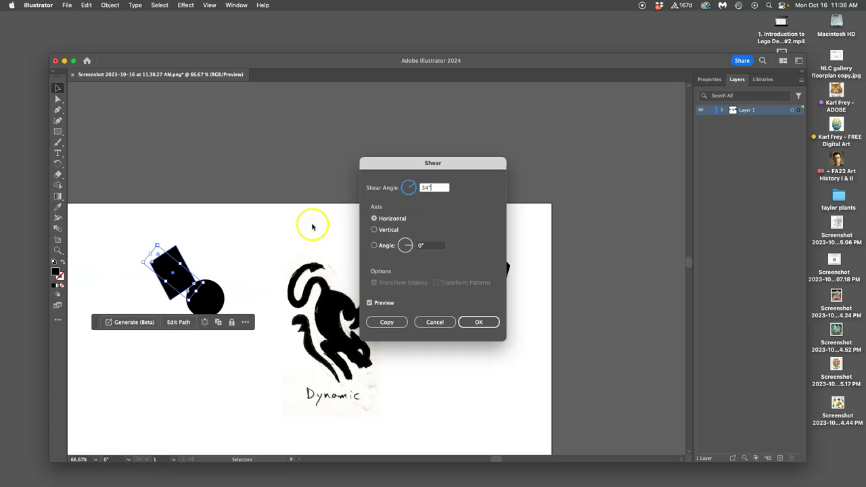
click(479, 322)
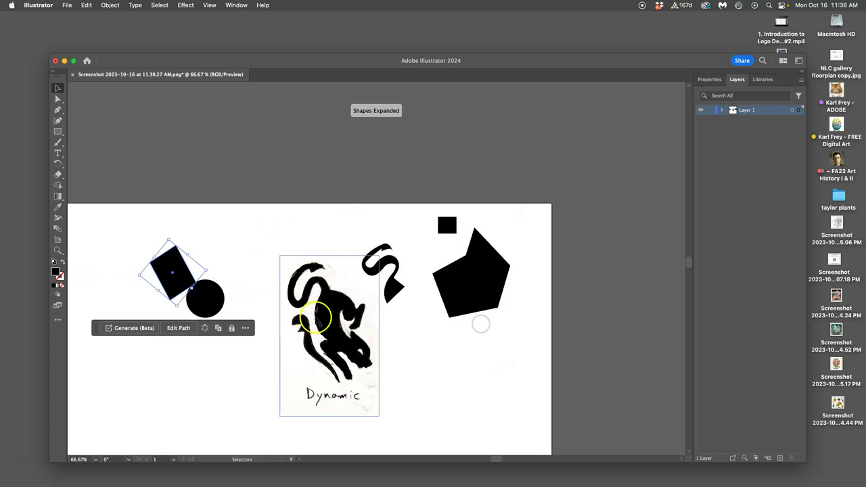
click(58, 99)
- Delete the pentagon, swan-like shape, black circle and black square from the artboard
click(115, 113)
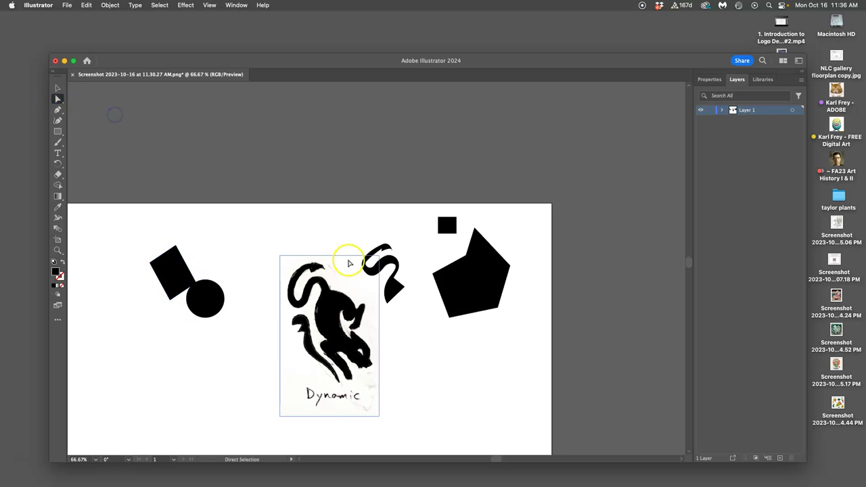
scroll(352, 259, left, 5)
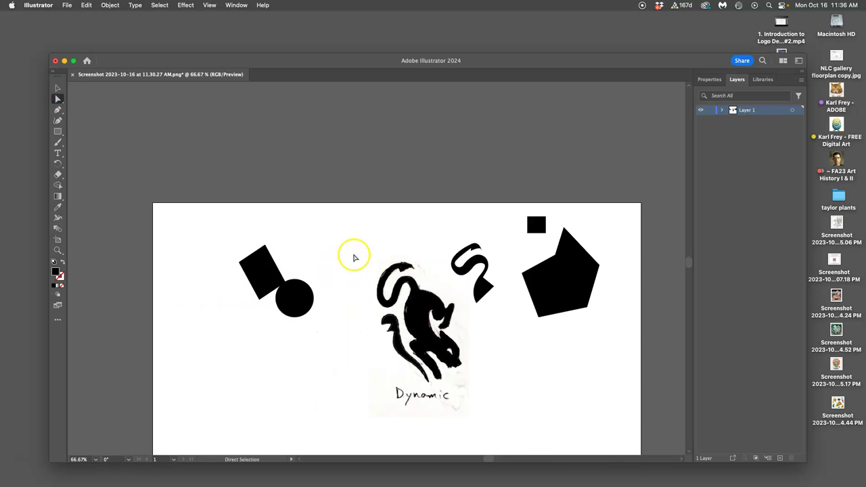
scroll(354, 258, down, 1)
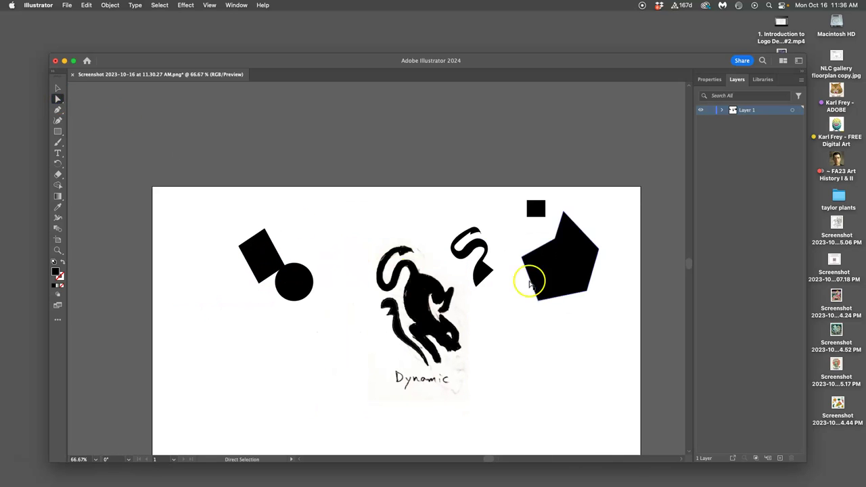
click(58, 89)
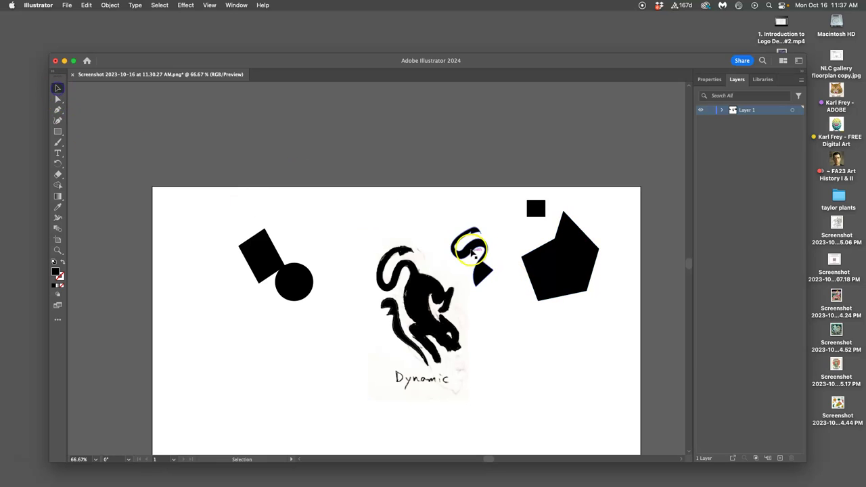
click(545, 262)
key(BackSpace)
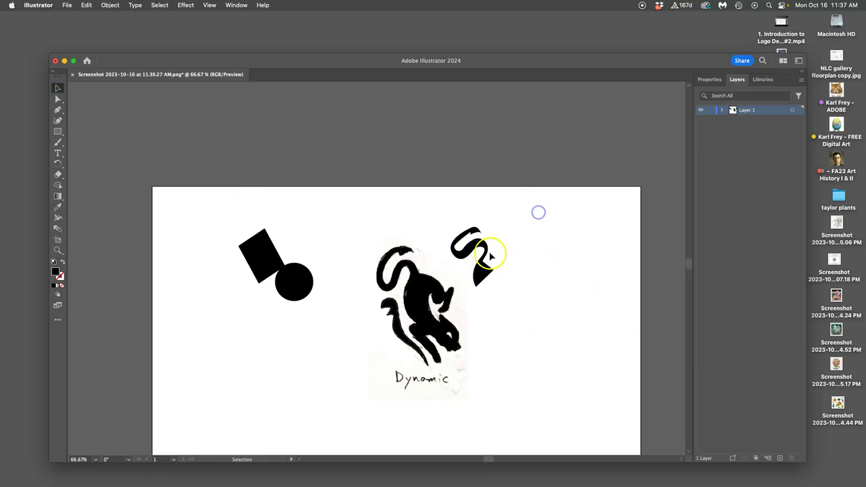
click(485, 249)
key(BackSpace)
click(308, 277)
key(BackSpace)
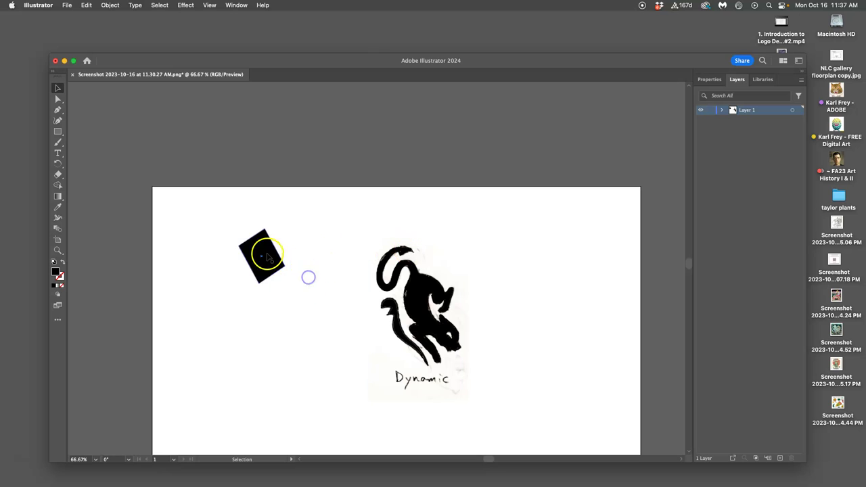
click(268, 257)
key(BackSpace)
- Deselect everything and select the leaping-cat sketch image
click(505, 273)
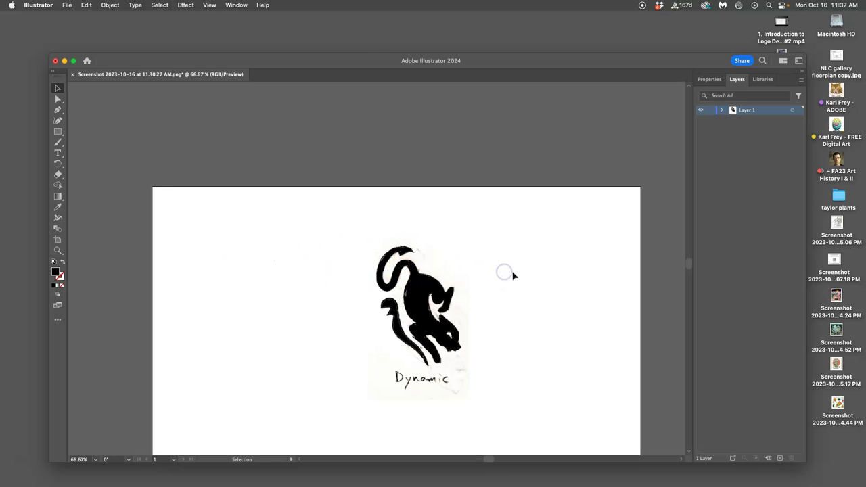
scroll(512, 274, down, 2)
scroll(503, 267, right, 1)
click(416, 255)
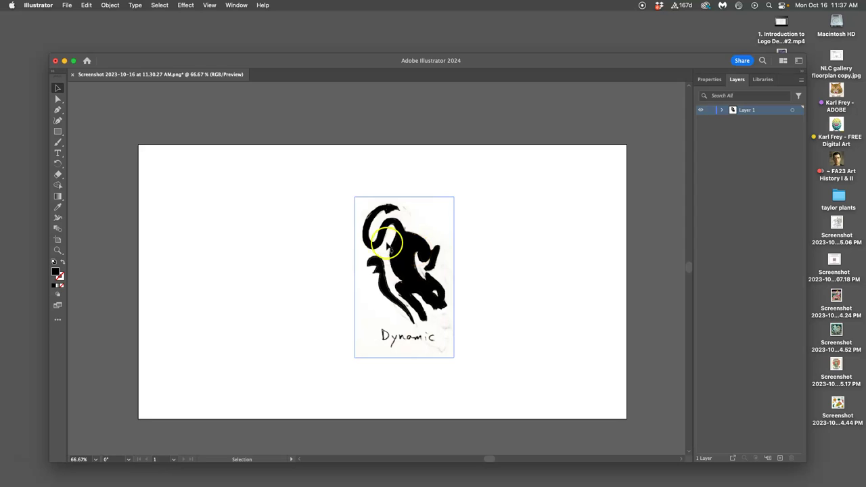
- Scale the cat sketch image up from both corners and stretch it wider
click(98, 111)
click(57, 89)
click(409, 256)
mouse_move(454, 197)
mouse_down()
mouse_move(504, 155)
mouse_move(505, 145)
mouse_up()
mouse_move(354, 358)
mouse_down()
mouse_move(290, 441)
mouse_move(296, 456)
mouse_move(299, 395)
mouse_up()
scroll(425, 295, up, 3)
drag(505, 116, 499, 111)
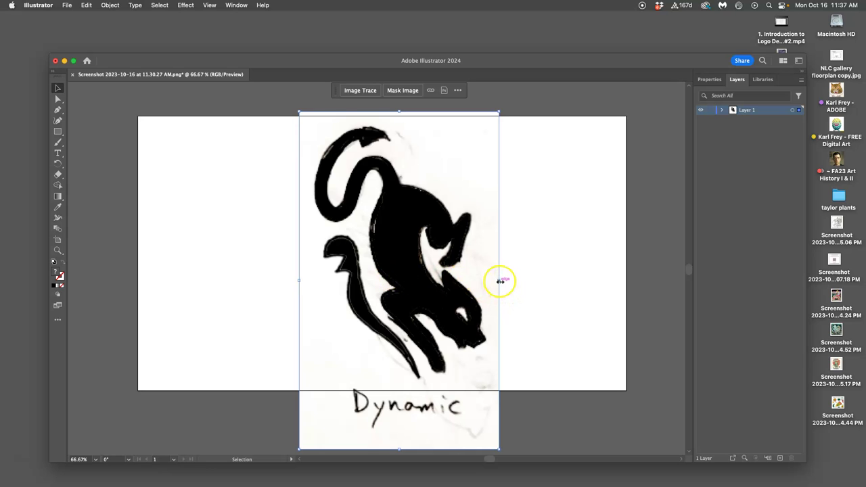
mouse_move(500, 281)
mouse_down()
mouse_move(458, 280)
mouse_move(579, 272)
mouse_move(440, 269)
mouse_move(458, 266)
mouse_up()
- Tilt the cat image about 8.5° and move it into place across the artboard
drag(462, 107, 403, 90)
mouse_move(494, 434)
mouse_down()
mouse_move(514, 402)
mouse_move(499, 381)
mouse_move(514, 390)
mouse_move(505, 394)
mouse_up()
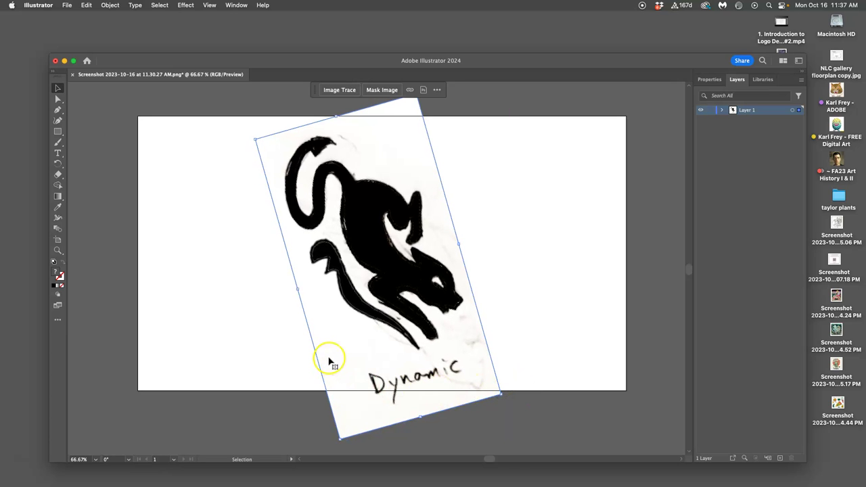
key(Return)
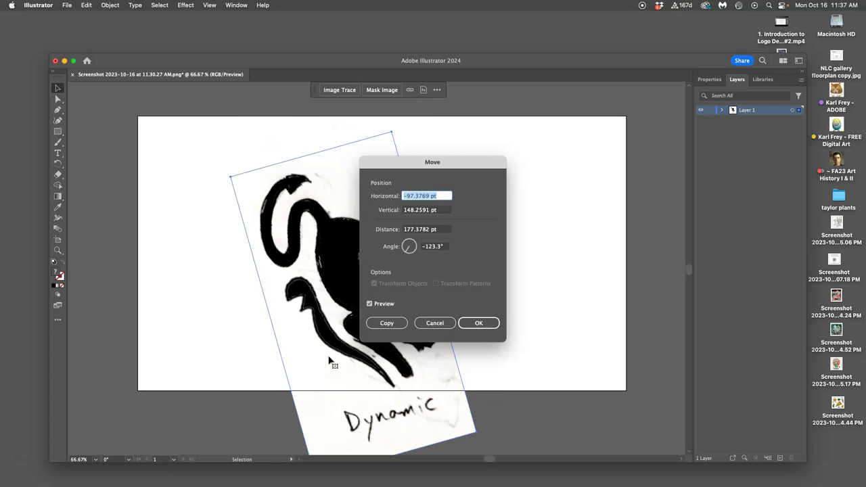
click(476, 326)
click(478, 324)
drag(357, 288, 388, 251)
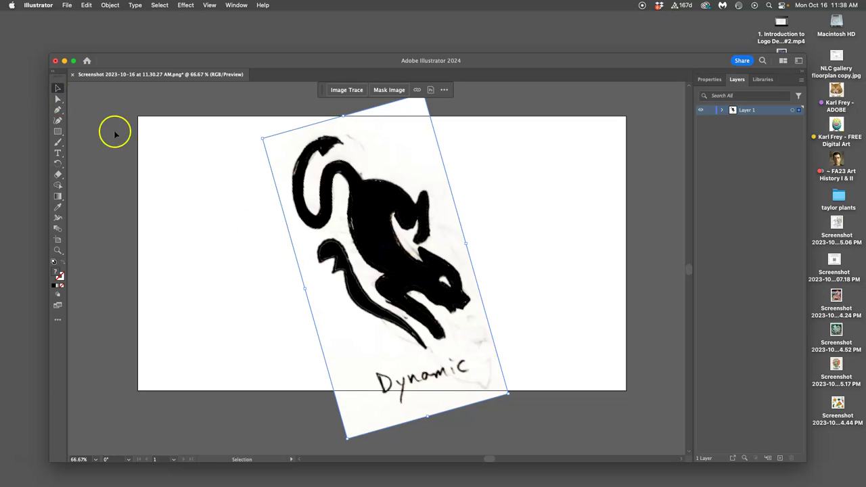
click(666, 181)
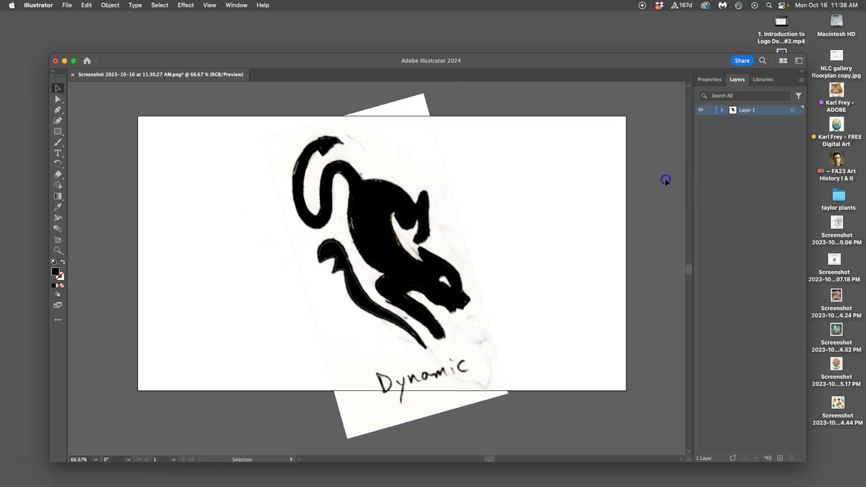
scroll(534, 237, left, 5)
click(536, 236)
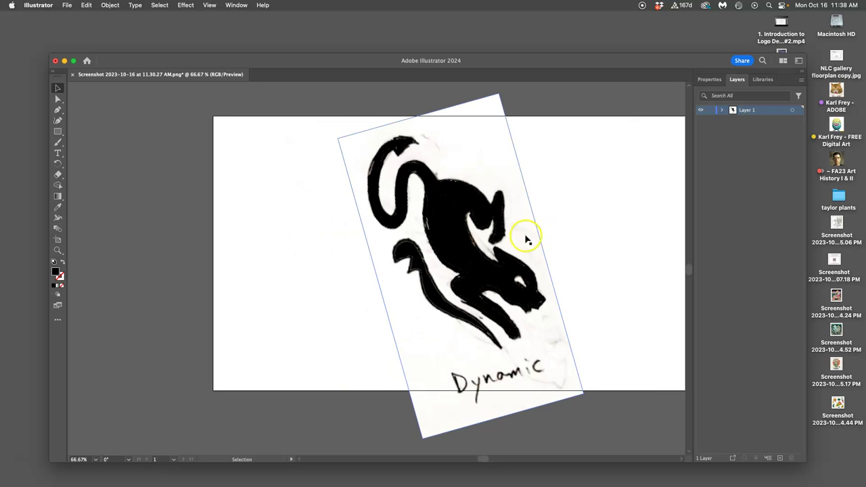
drag(482, 265, 480, 269)
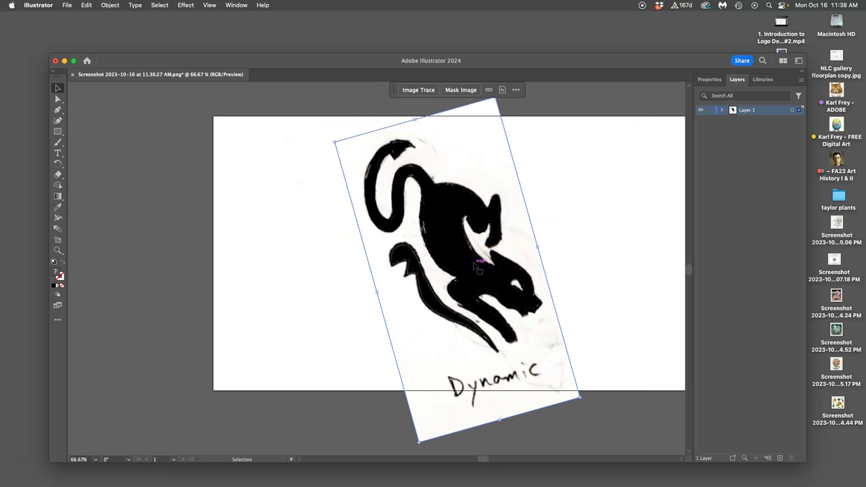
- Turn on Dim Images to 50% in Layer 1's layer options
double_click(772, 111)
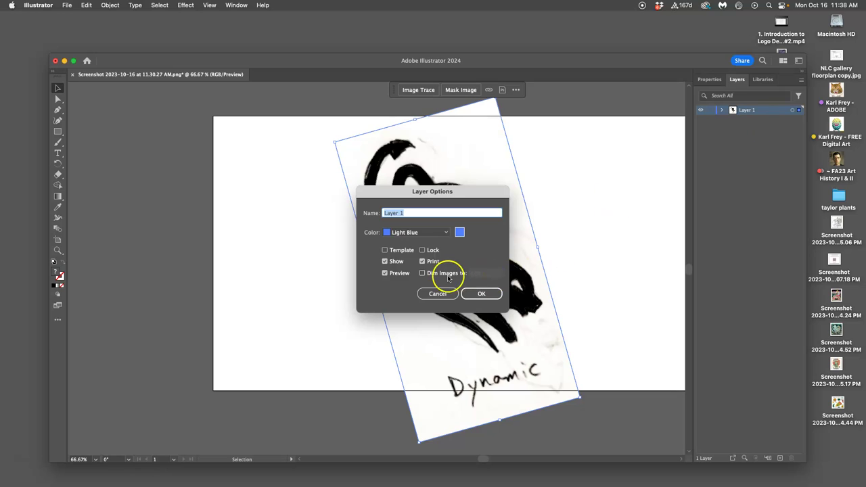
click(423, 273)
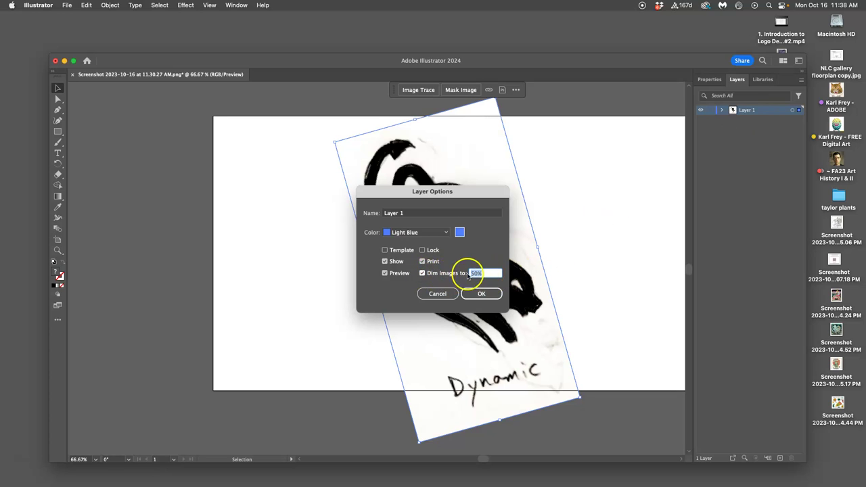
click(479, 295)
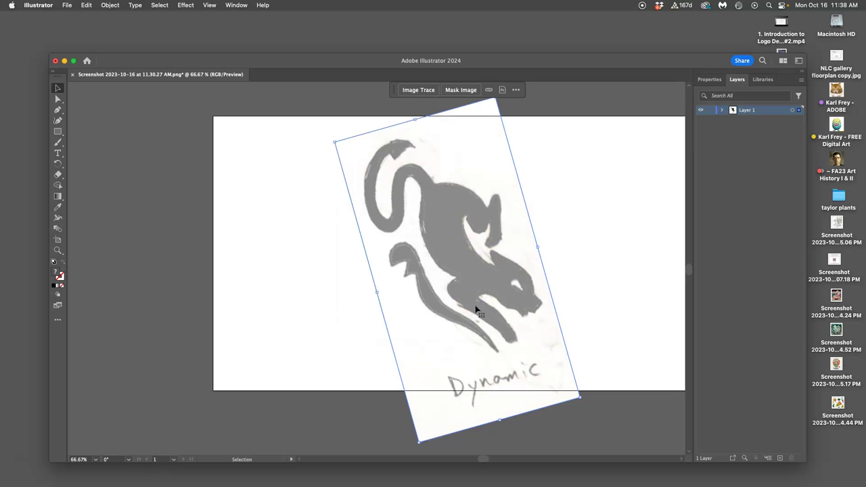
click(611, 288)
click(627, 285)
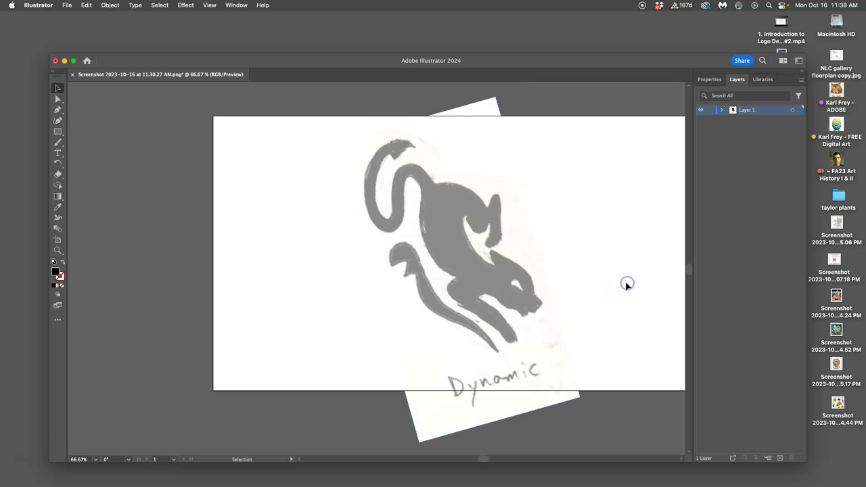
- Lock Layer 1 and rename it to Sketch
click(701, 110)
click(700, 111)
click(748, 111)
double_click(745, 111)
click(746, 139)
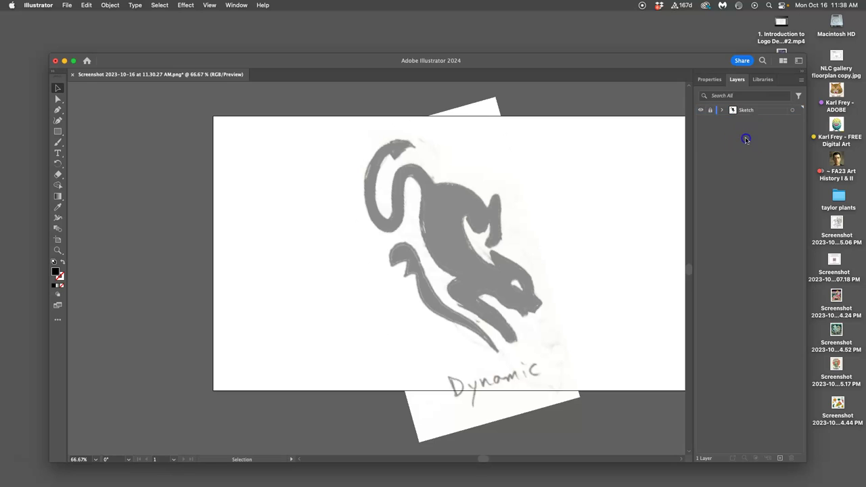
- Add Layer 2 above the locked Sketch layer to hold the tracing
click(781, 460)
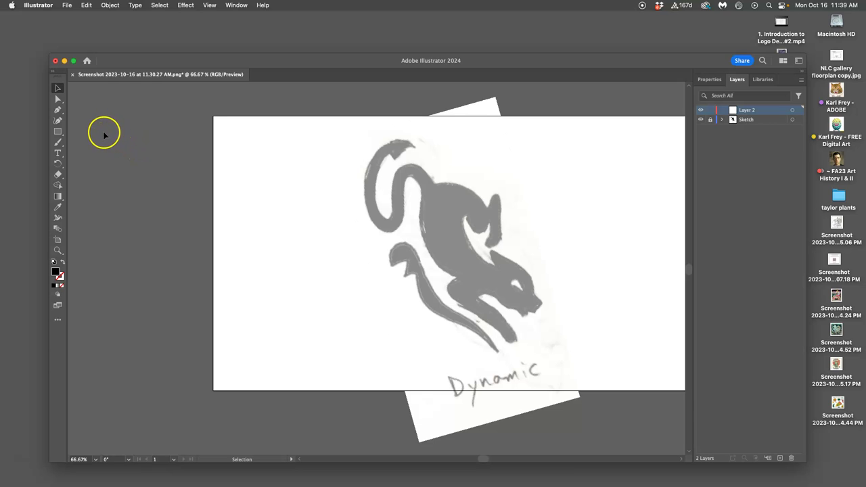
click(58, 132)
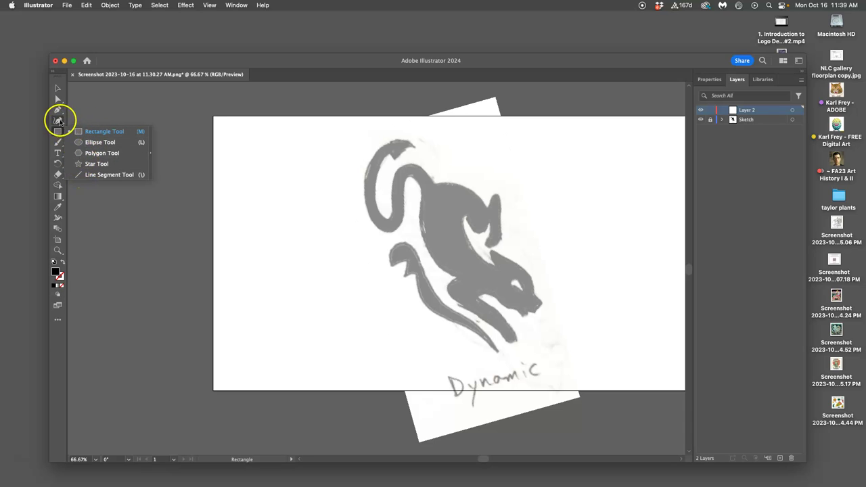
- Choose the Curvature tool and open its Curvature Tool tutorial in the Discover panel
click(59, 111)
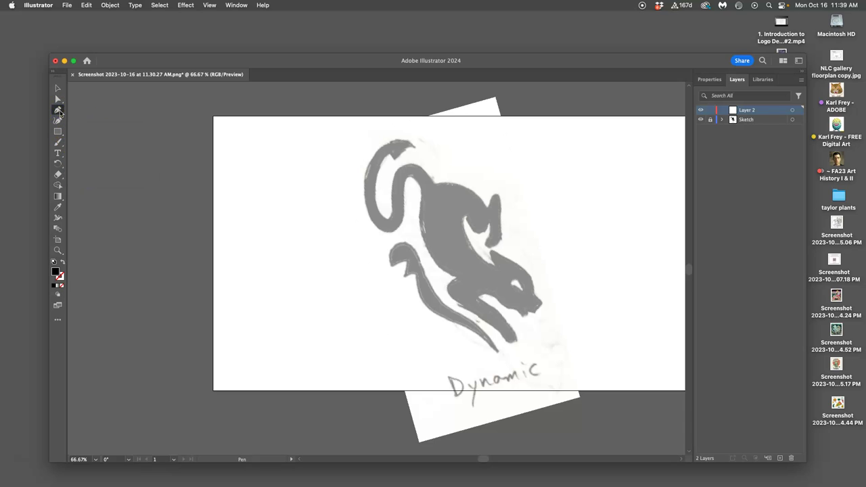
click(59, 121)
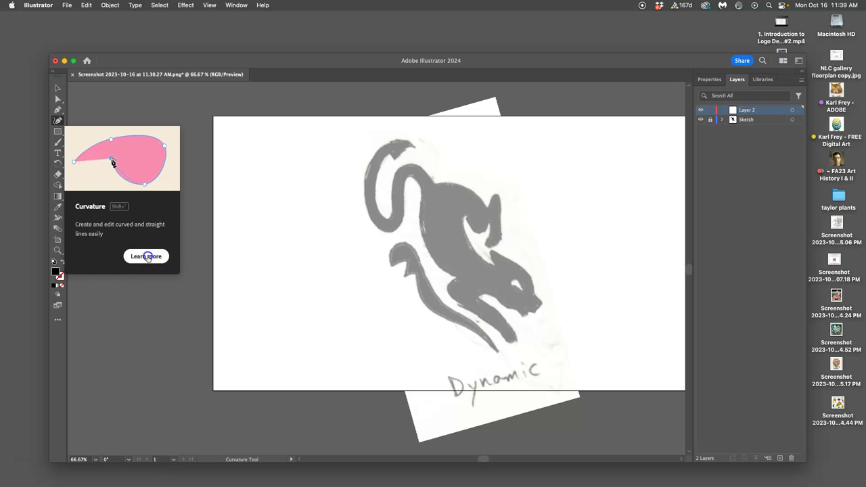
click(146, 256)
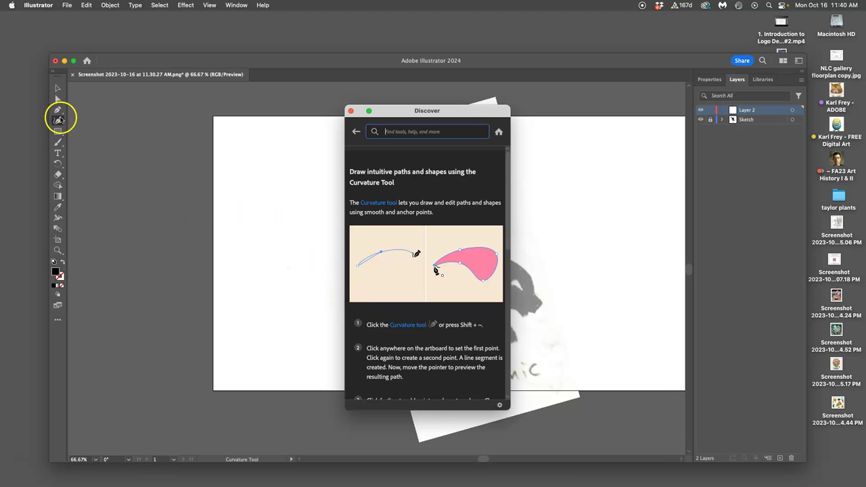
- Start a Curvature path from the cat's tail tip partway down the tail
click(59, 120)
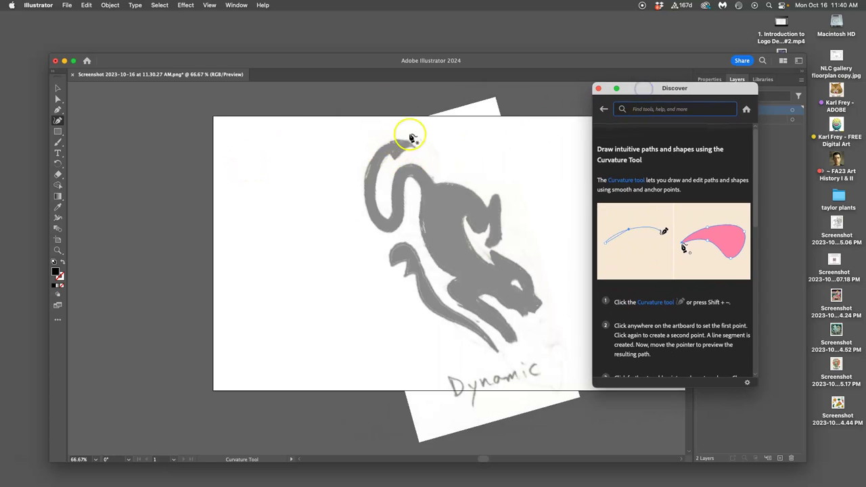
click(416, 147)
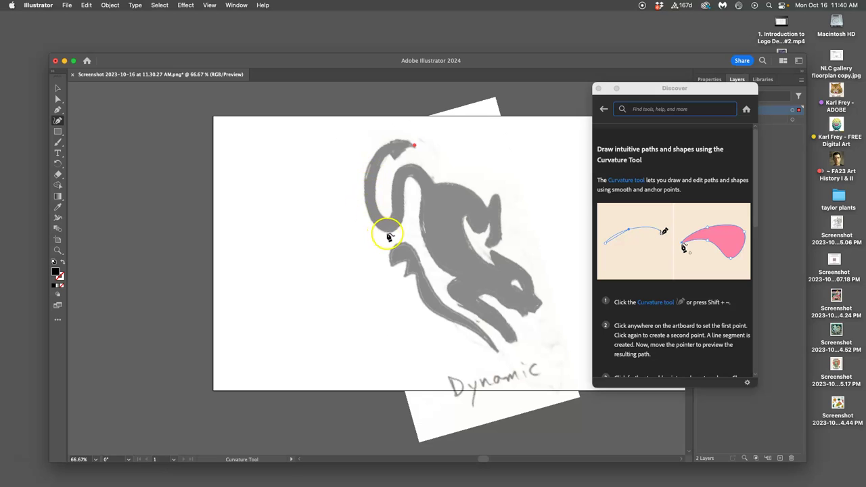
click(389, 234)
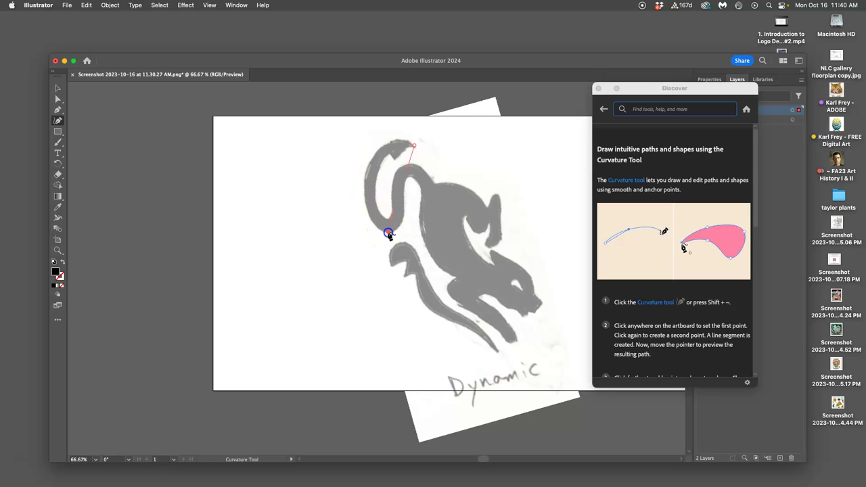